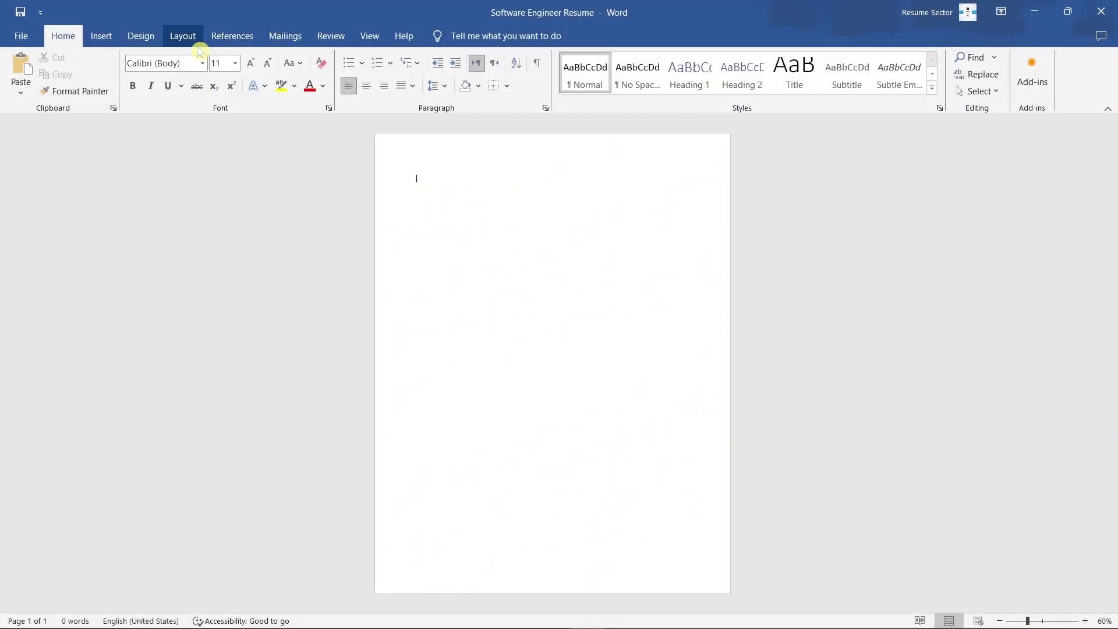
Step: Set the page size to A4 with Narrow margins
left_click(194, 37)
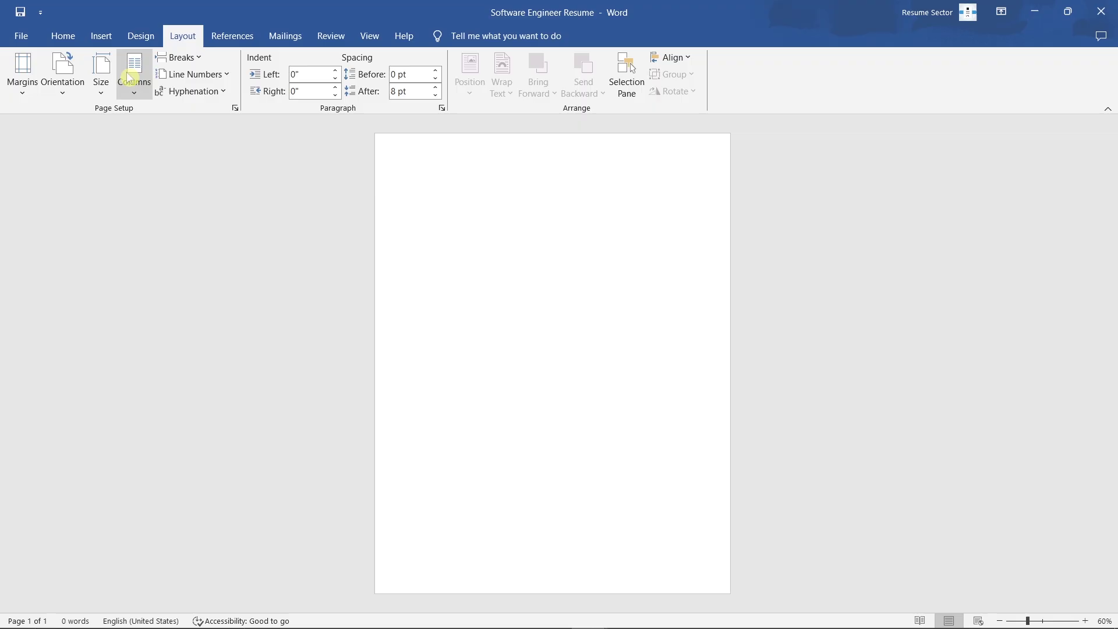
left_click(113, 94)
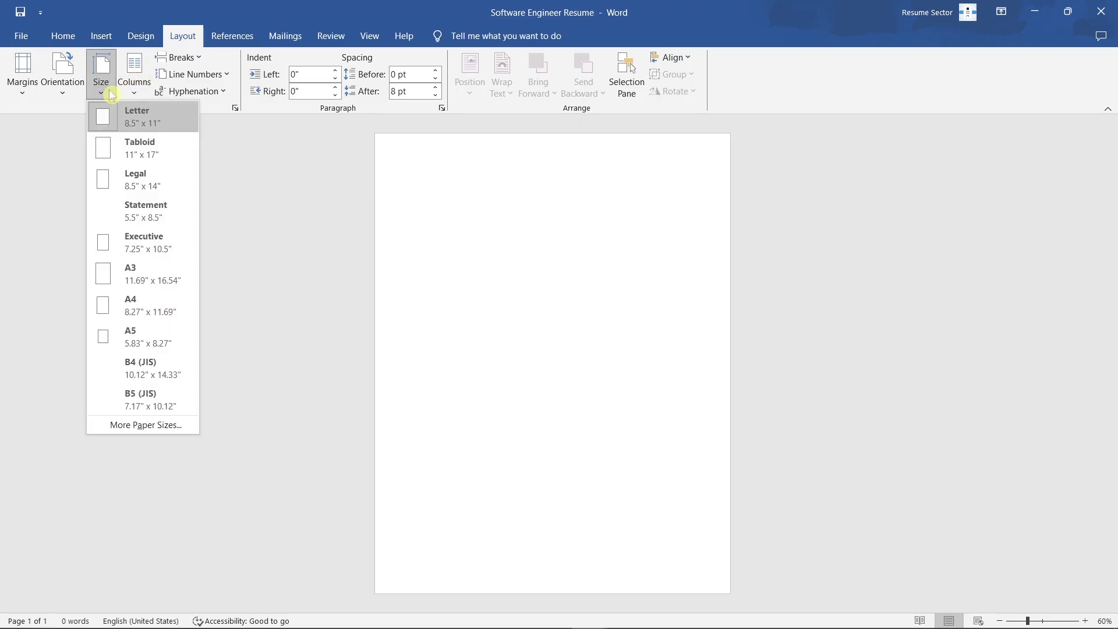
left_click(186, 310)
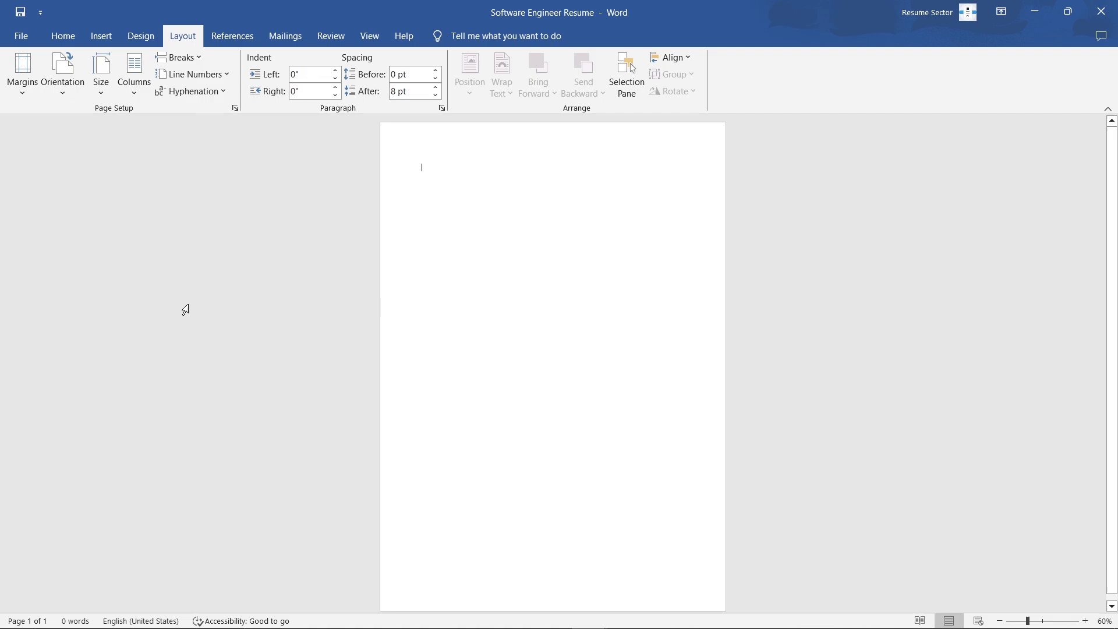
left_click(22, 73)
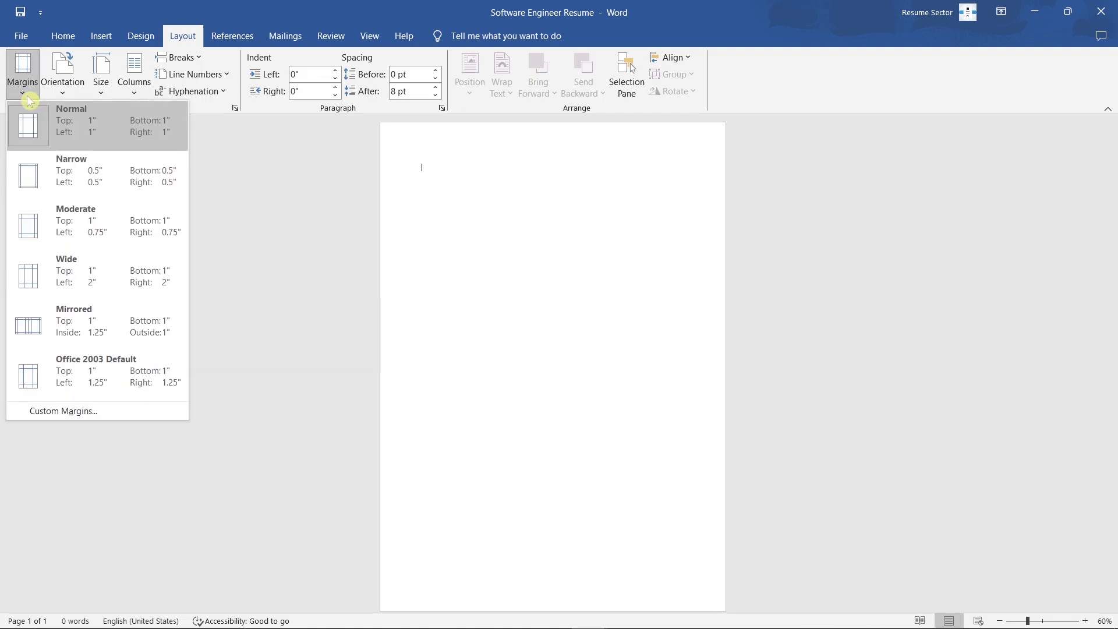
left_click(118, 181)
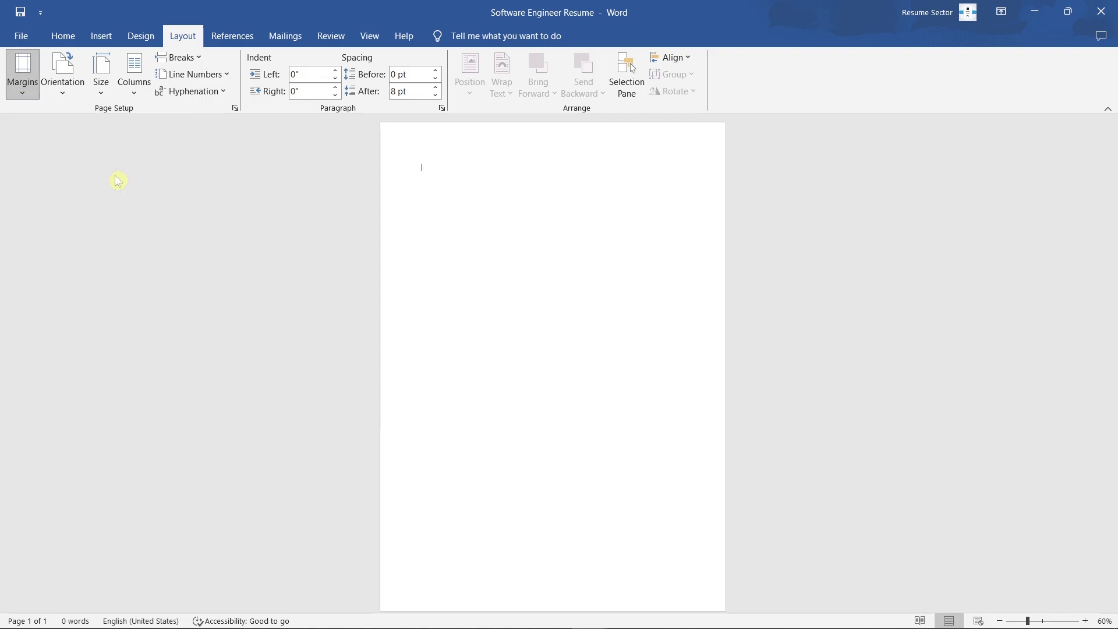
Step: Apply the Arial font scheme to the whole document
left_click(141, 36)
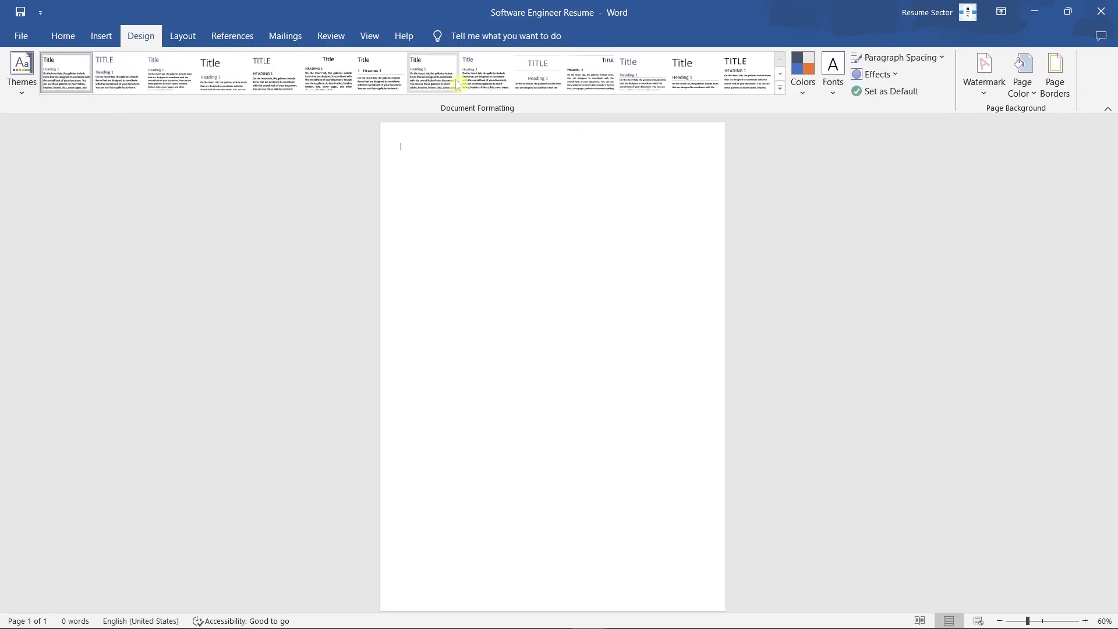
left_click(833, 82)
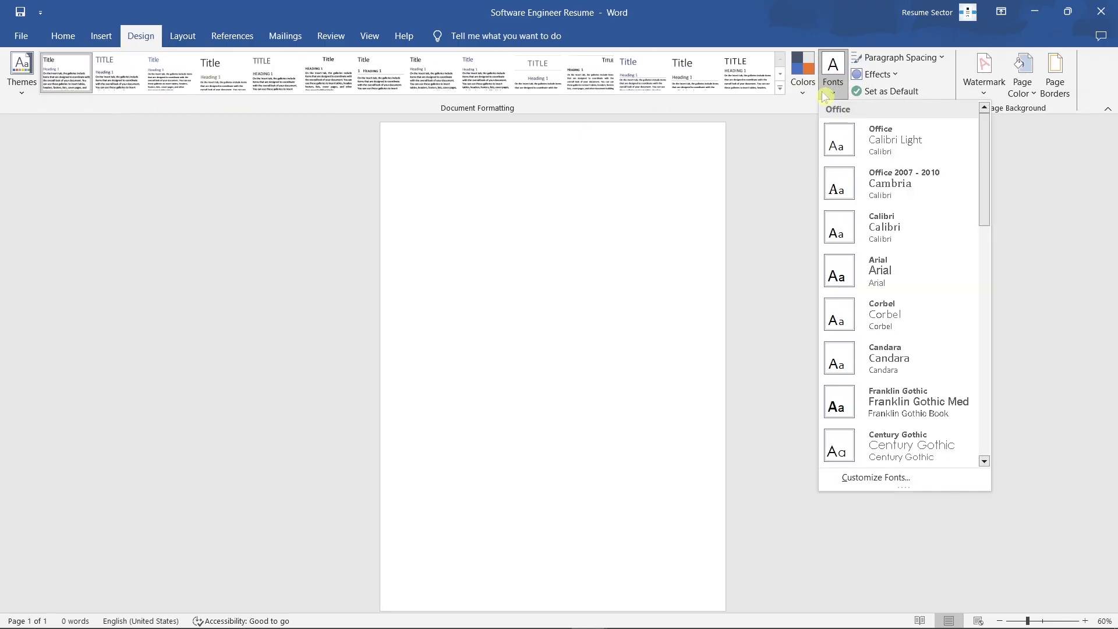
left_click(926, 277)
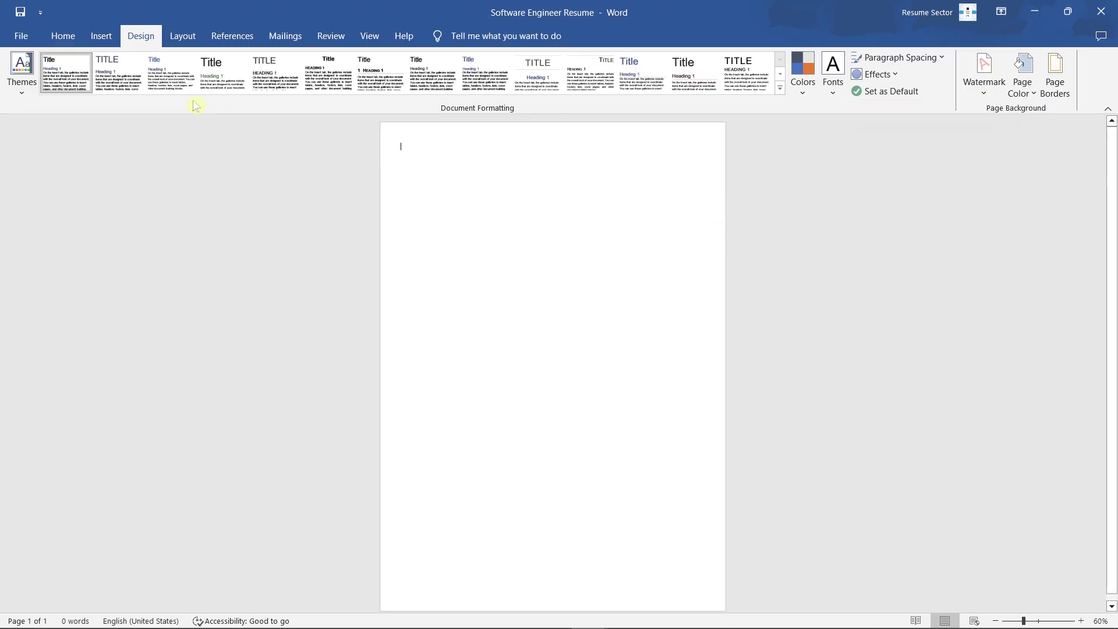
left_click(69, 37)
Step: Type the candidate's name and make it a bold, centred Title
scroll(287, 165, "up", 4)
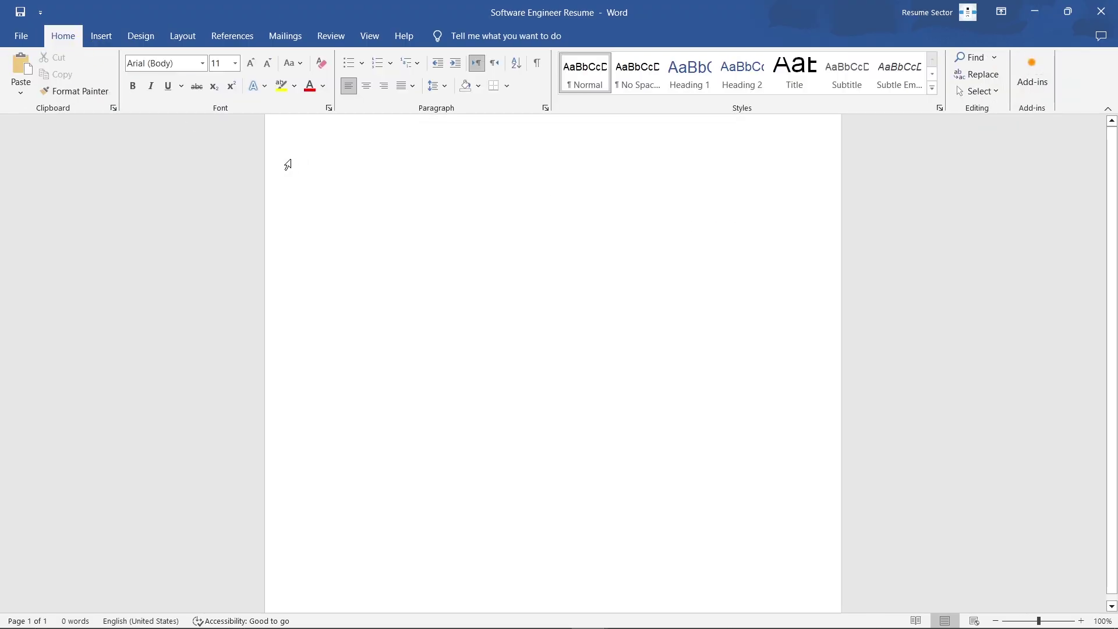
scroll(288, 165, "up", 1)
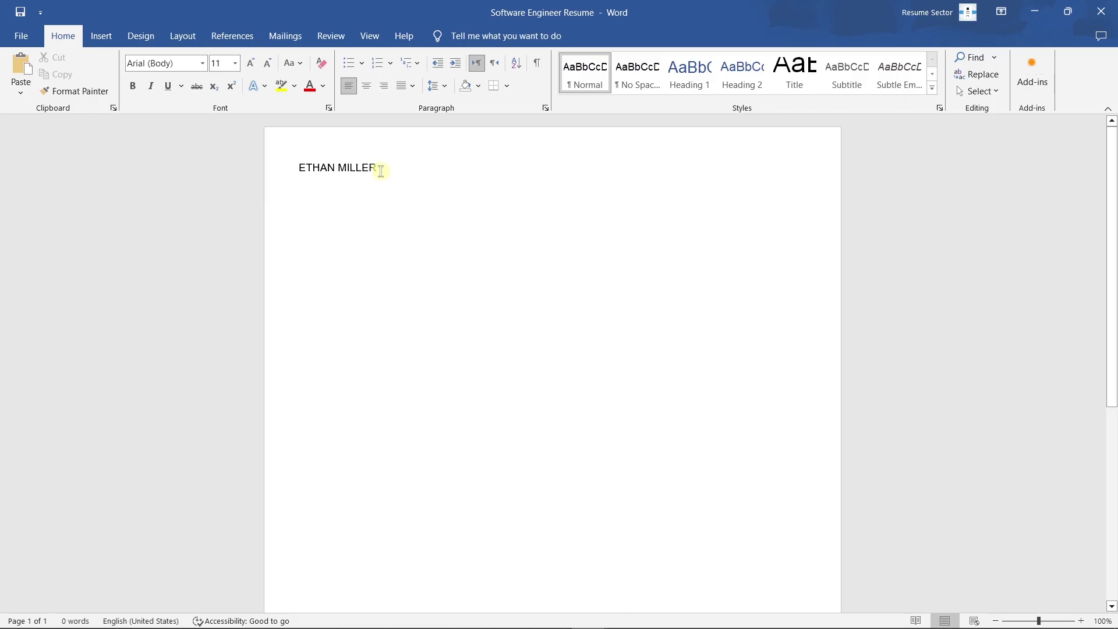
left_click_drag(381, 171, 282, 183)
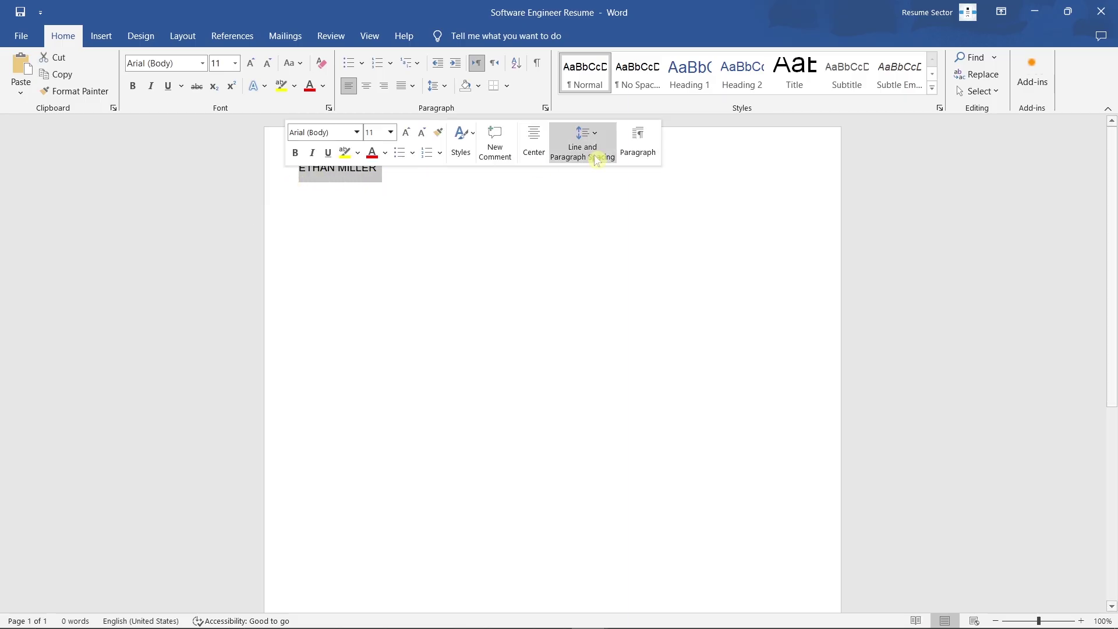
left_click(797, 76)
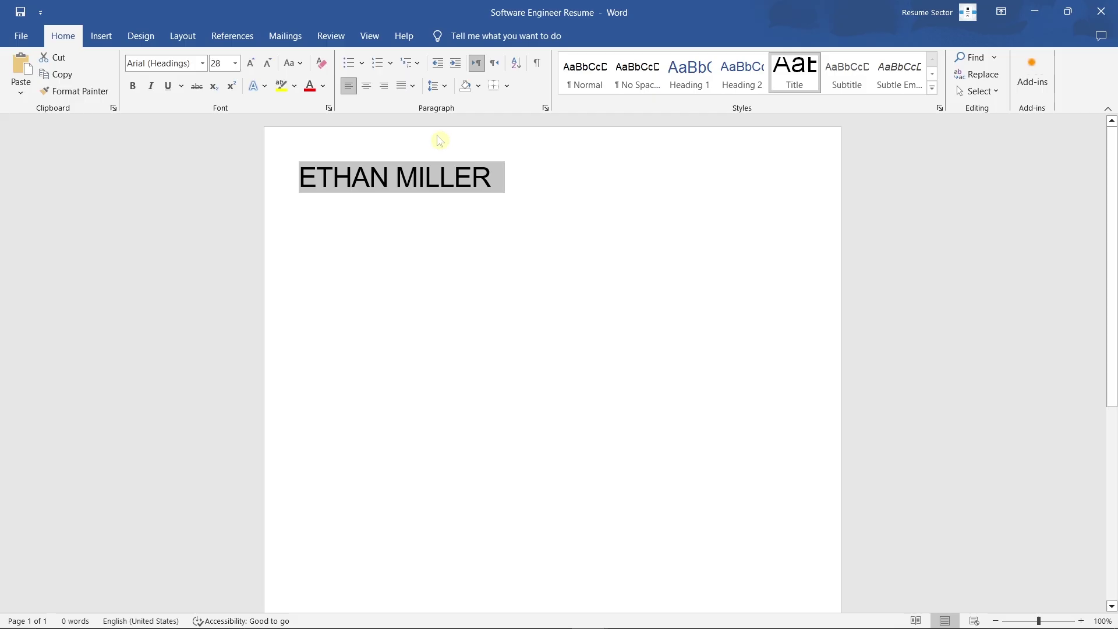
left_click(134, 87)
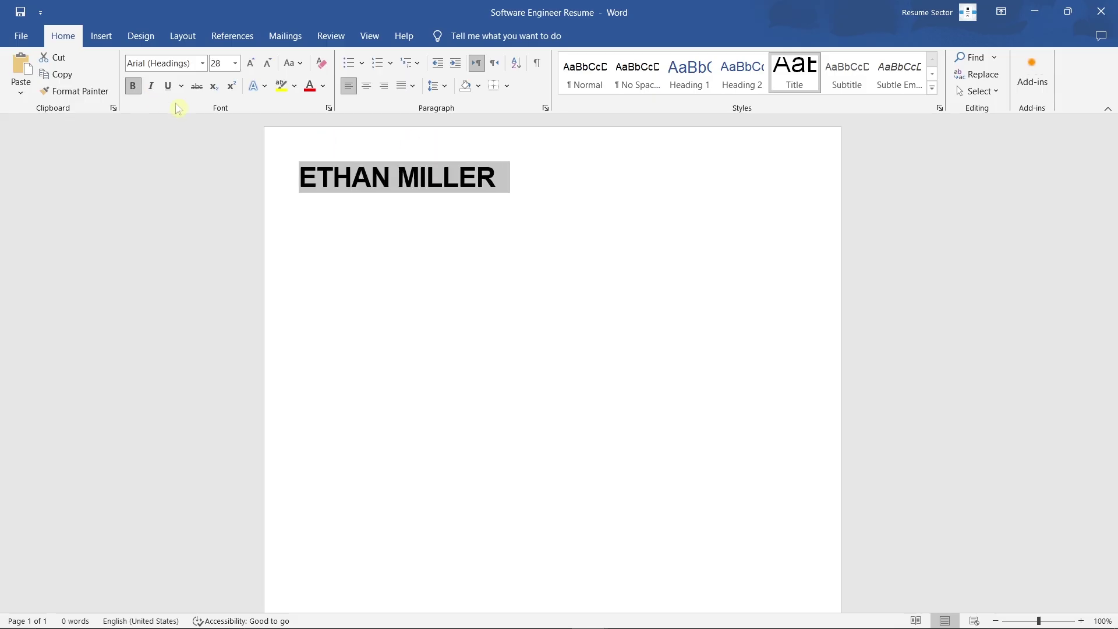
left_click(367, 88)
Step: Add a SOFTWARE ENGINEER line below in Subtitle style, enlarged to 14 pt and bold
left_click(655, 181)
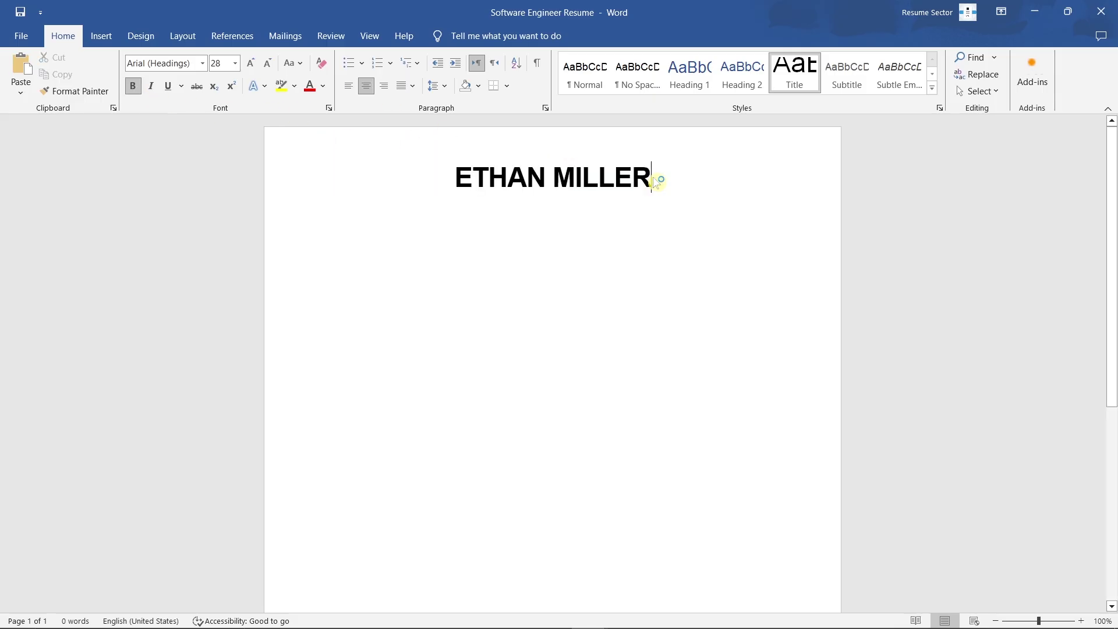
key("Return")
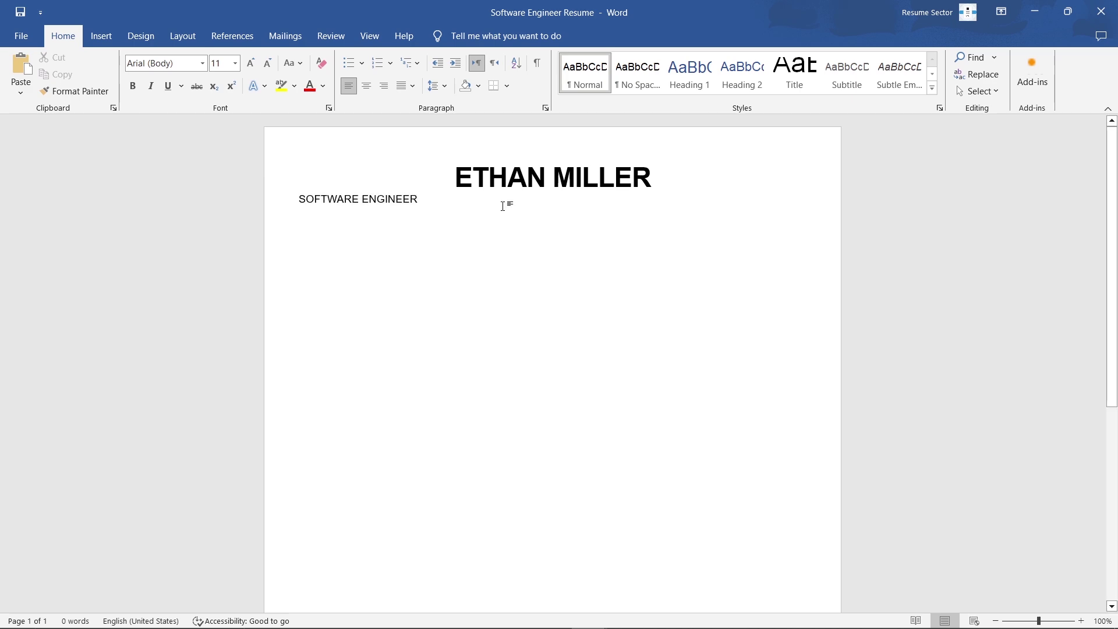
left_click_drag(429, 204, 282, 213)
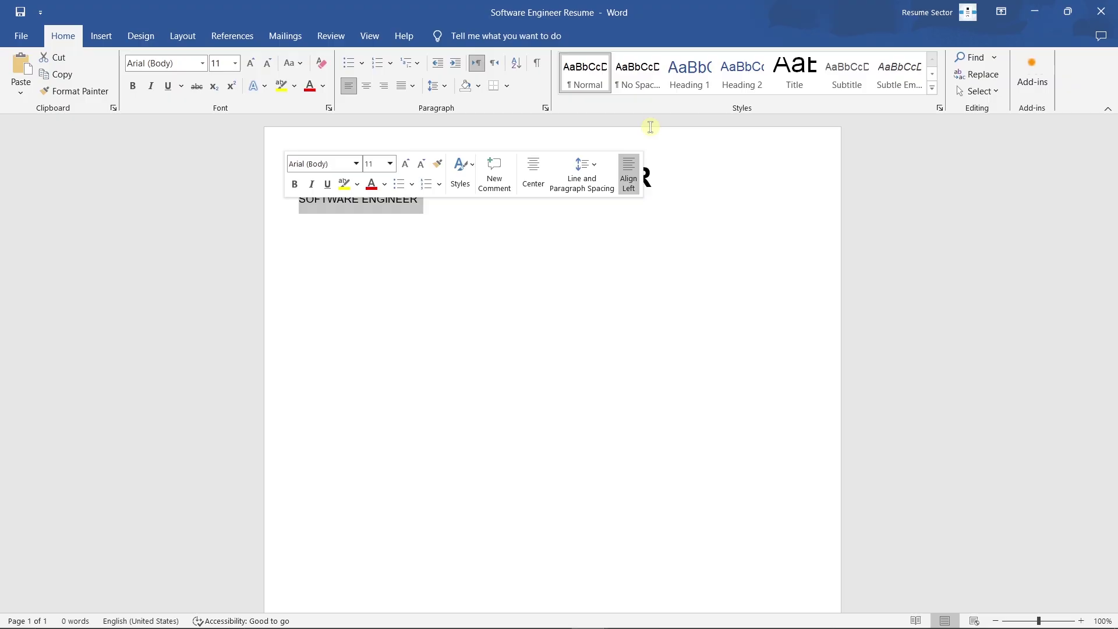
left_click(851, 64)
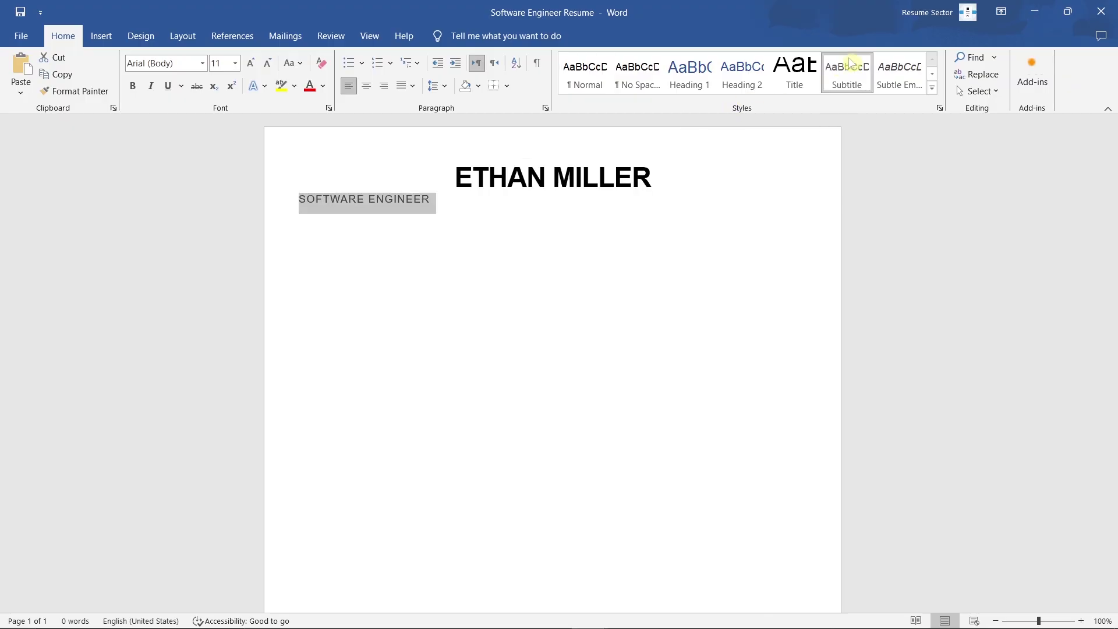
left_click(254, 67)
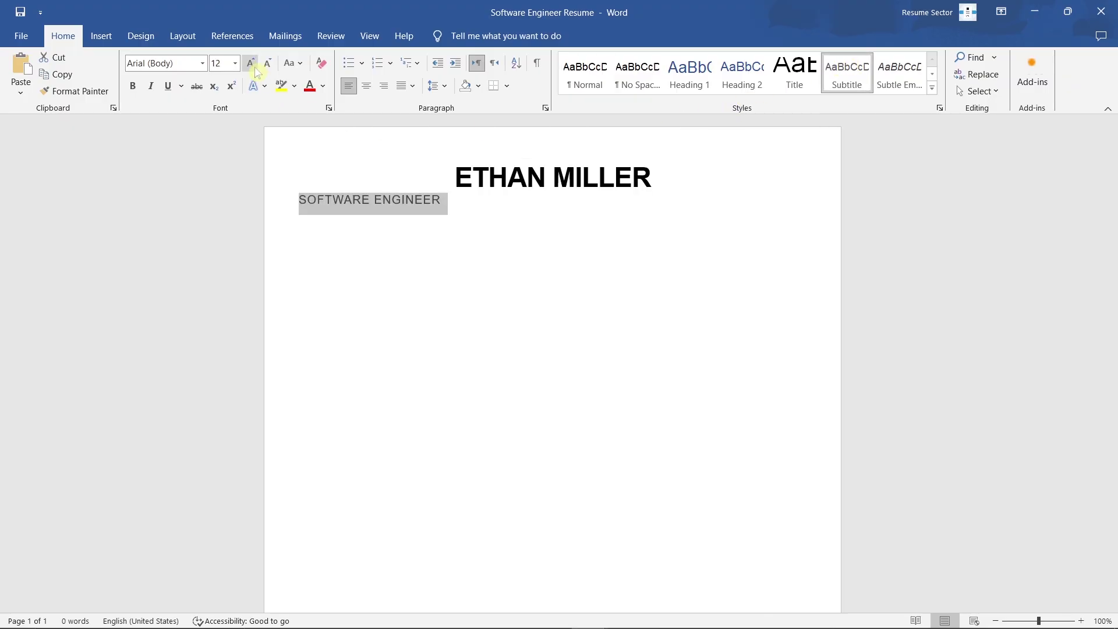
left_click(254, 66)
left_click(133, 88)
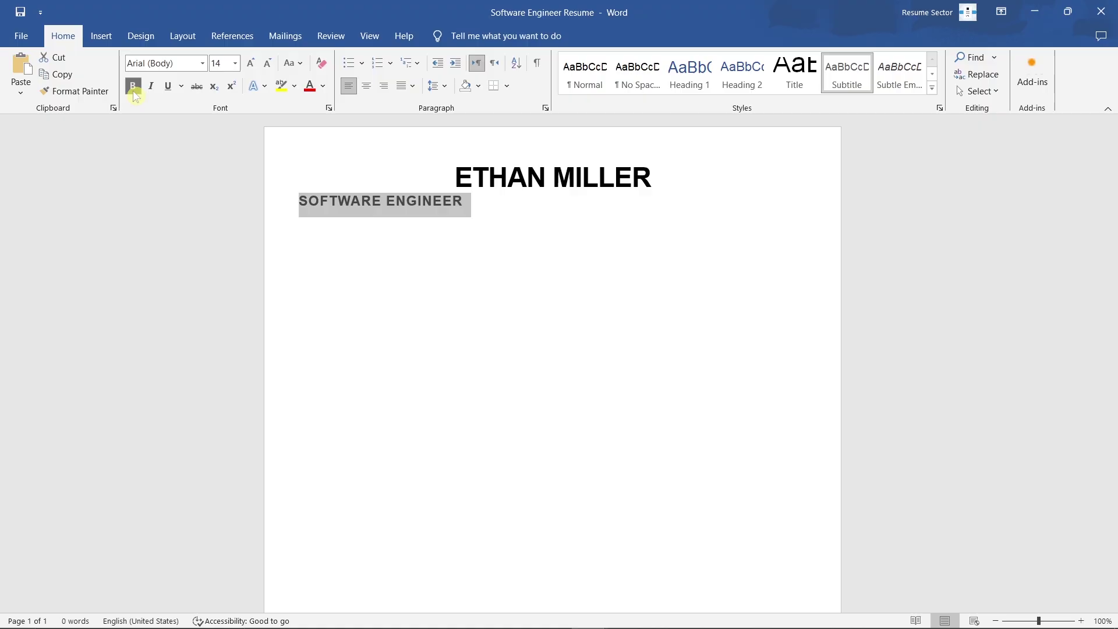
Step: Centre the job title and start a contact line with e-mail, phone and GitHub link
left_click(366, 87)
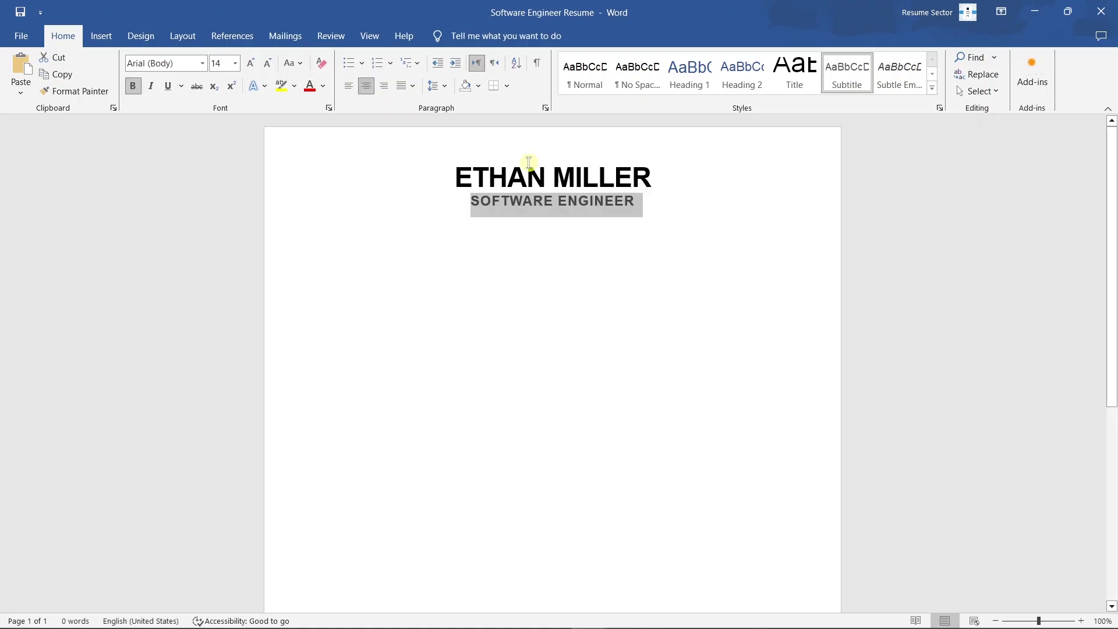
left_click(638, 205)
key("Return")
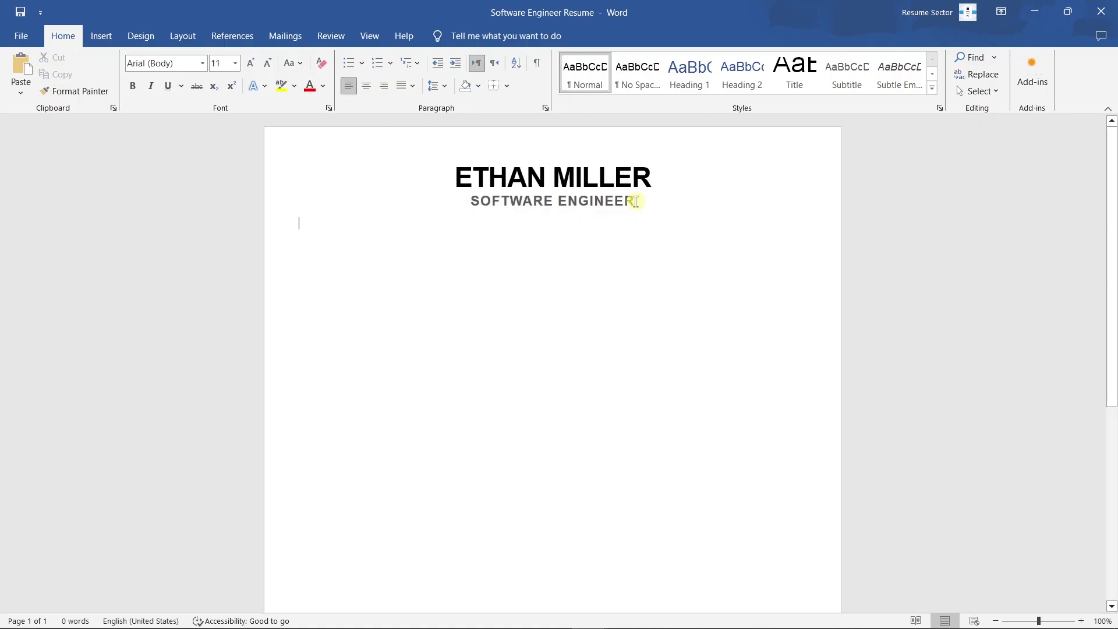
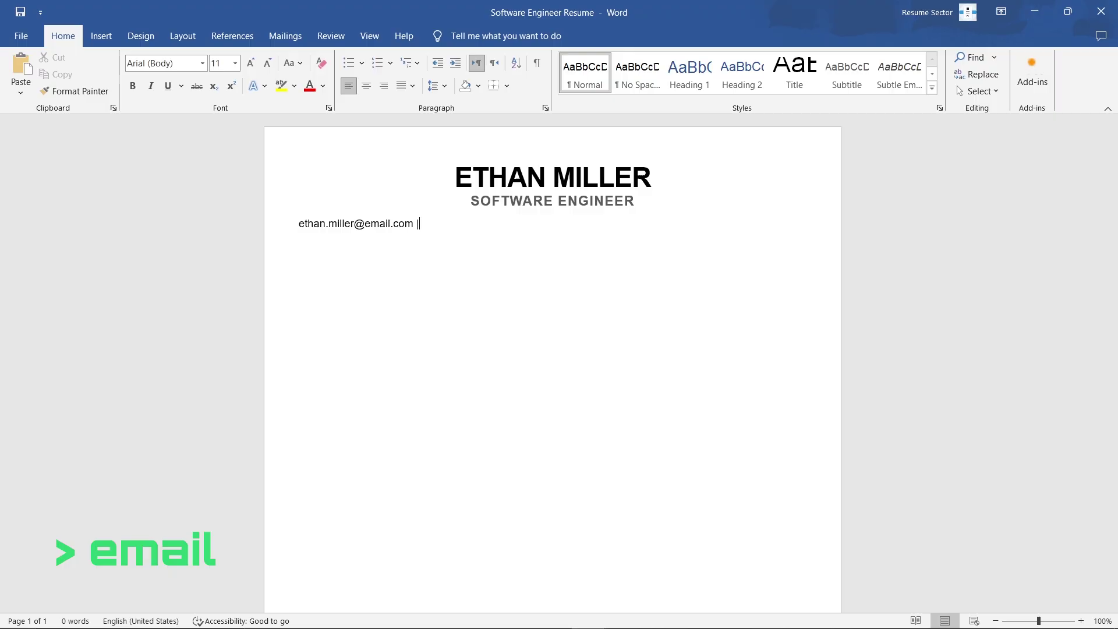
type(" (415) 555-2120 | githu")
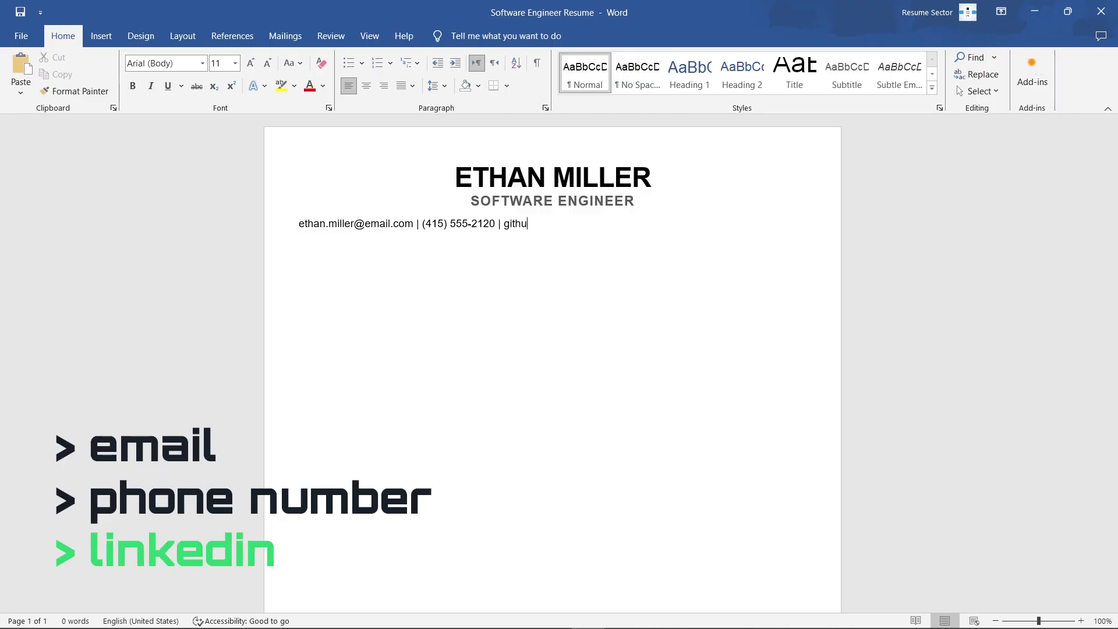
type("b.com/et")
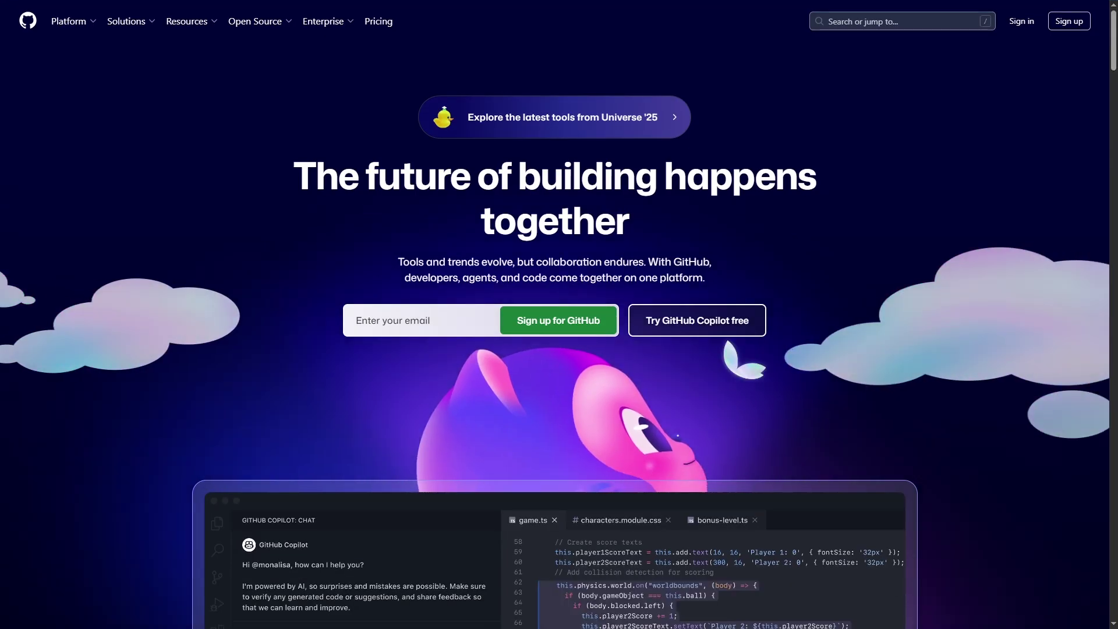
Step: Scroll down the GitHub homepage in the browser
scroll(555, 315, "down", 6)
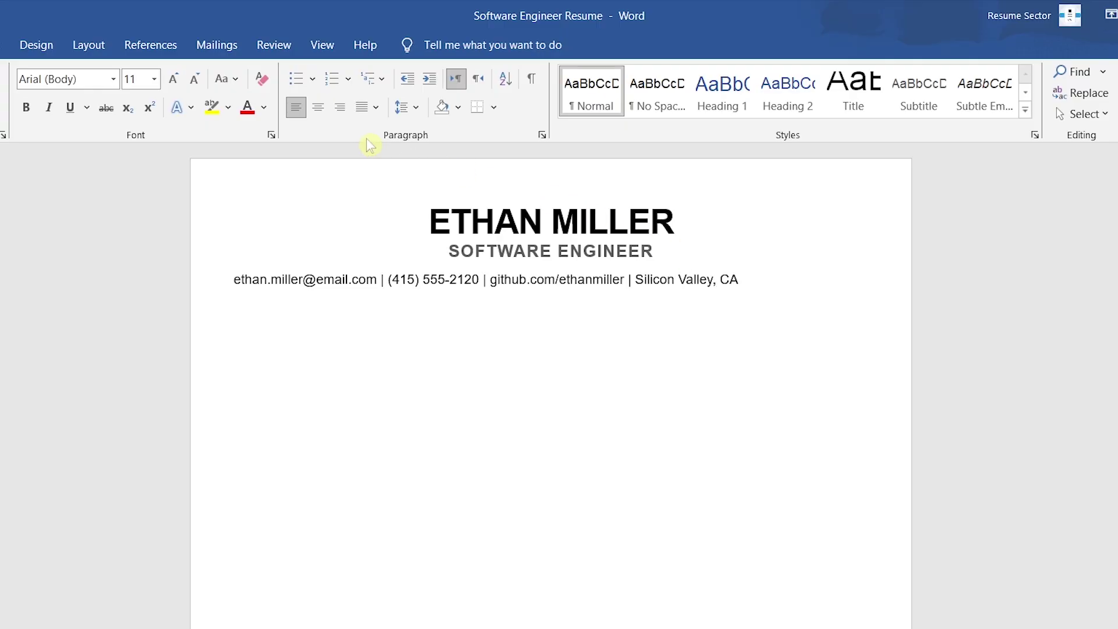
Step: Centre the contact line and enlarge it to 12 pt
left_click(317, 112)
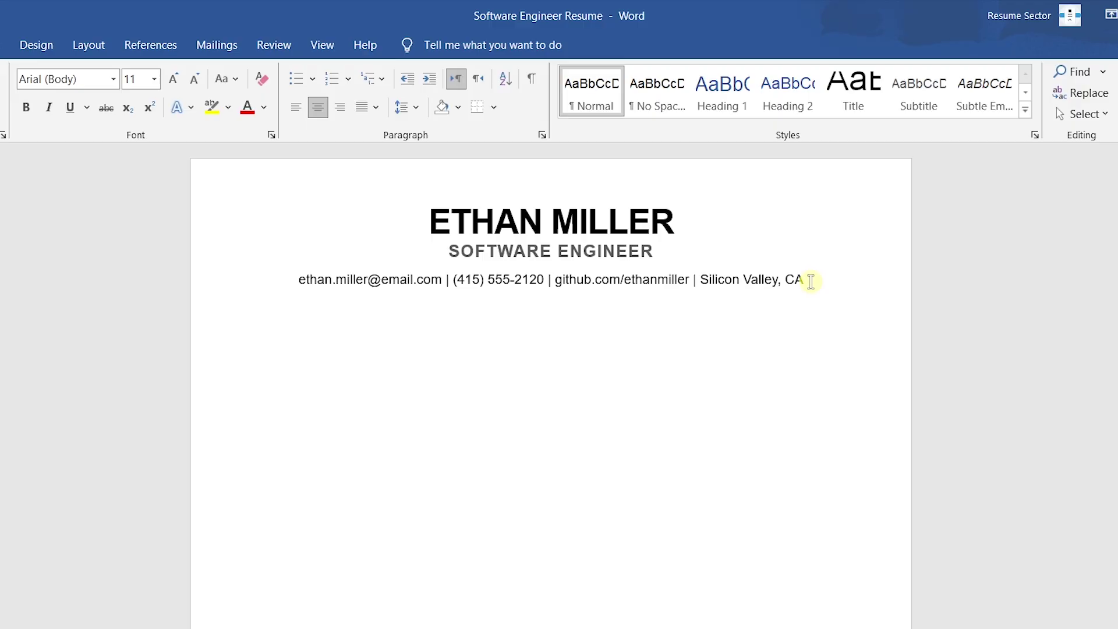
left_click_drag(811, 281, 275, 281)
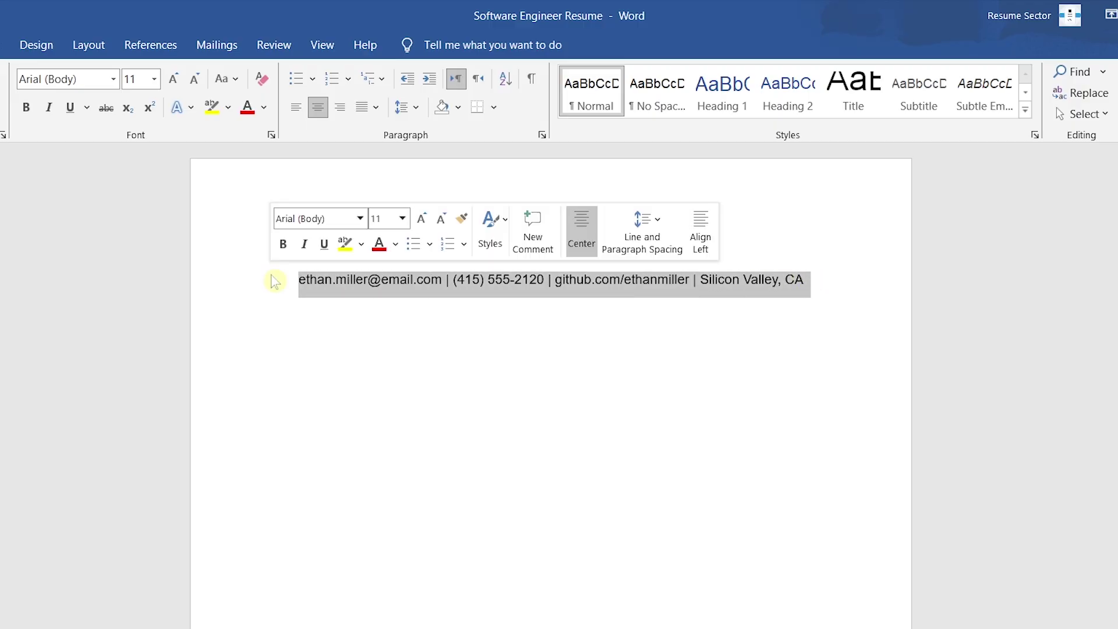
left_click(423, 220)
left_click(847, 284)
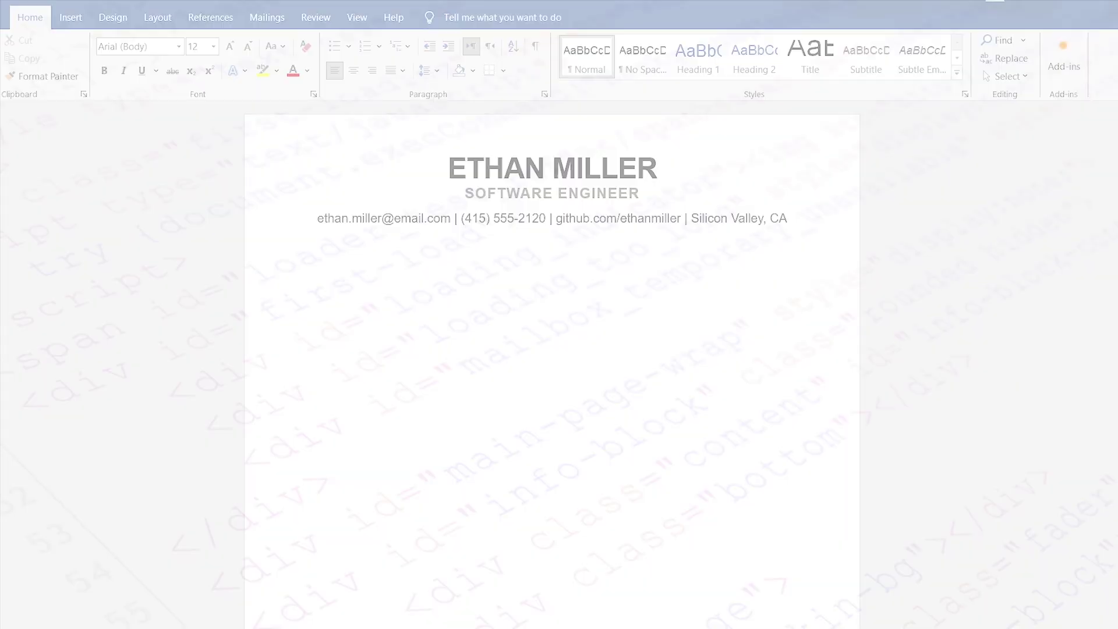
Step: Add a SUMMARY heading at 16 pt, bold and centred, with a bottom border
type("SUMMARY")
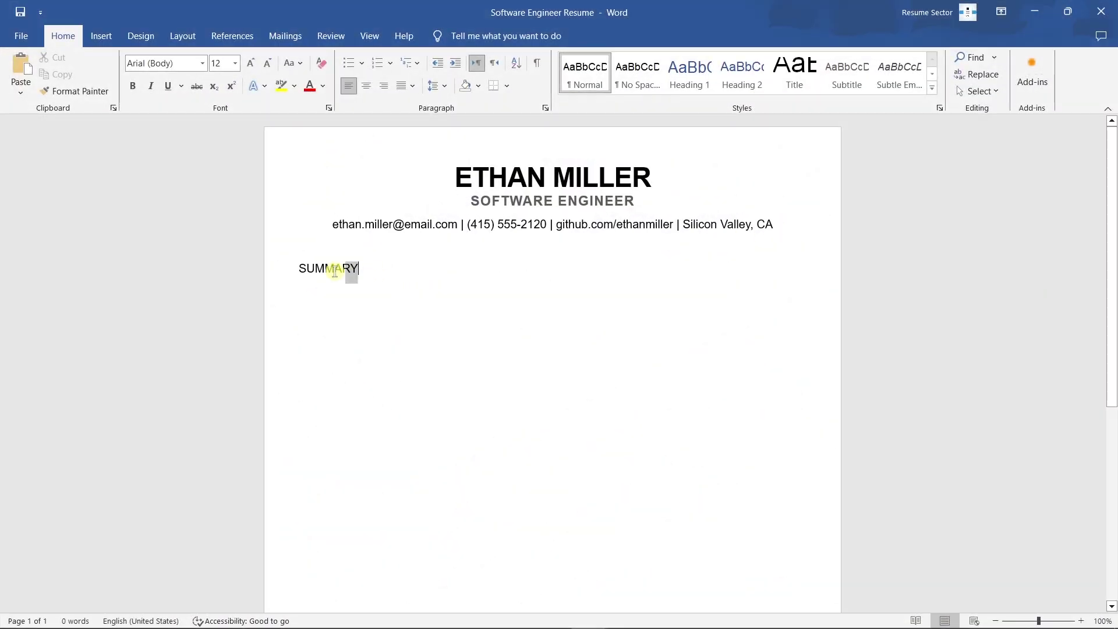
left_click_drag(335, 271, 300, 276)
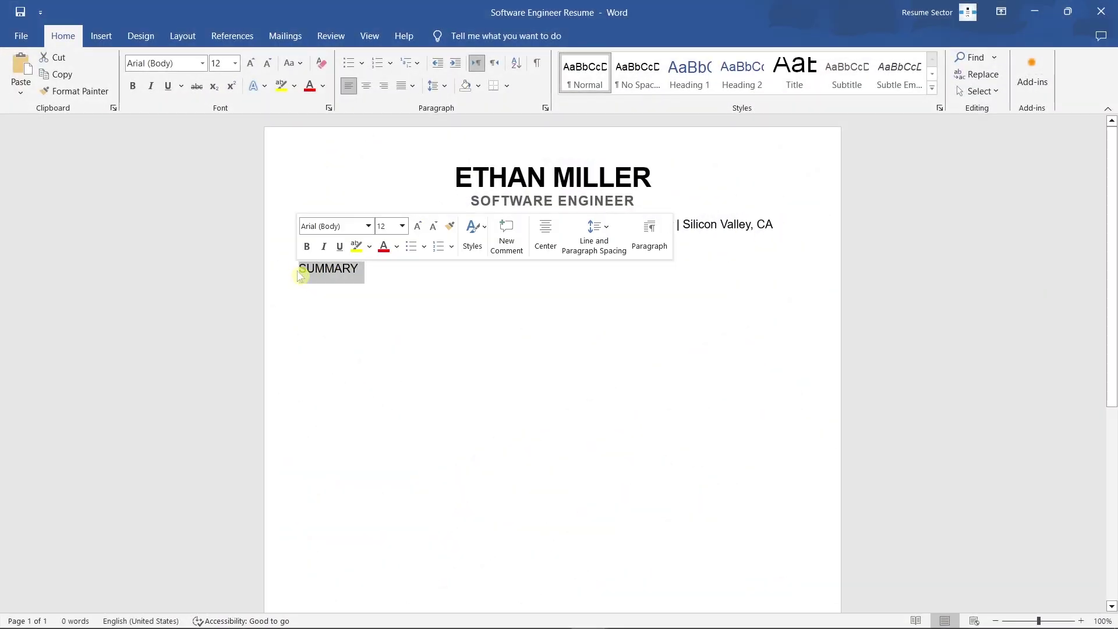
left_click(417, 227)
left_click(417, 227)
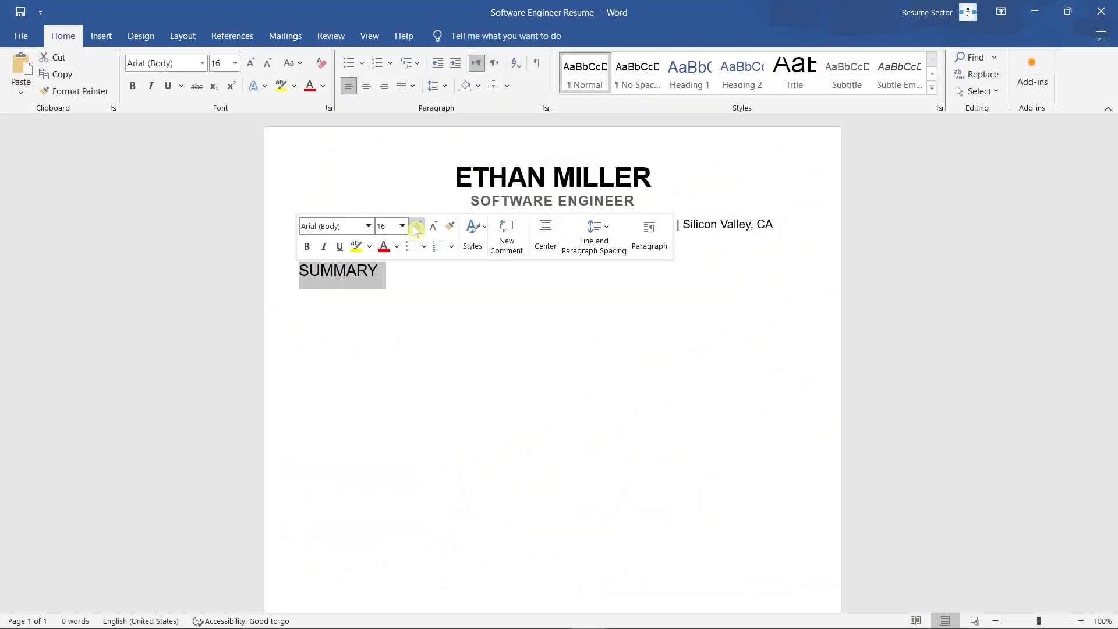
left_click(307, 247)
left_click(370, 89)
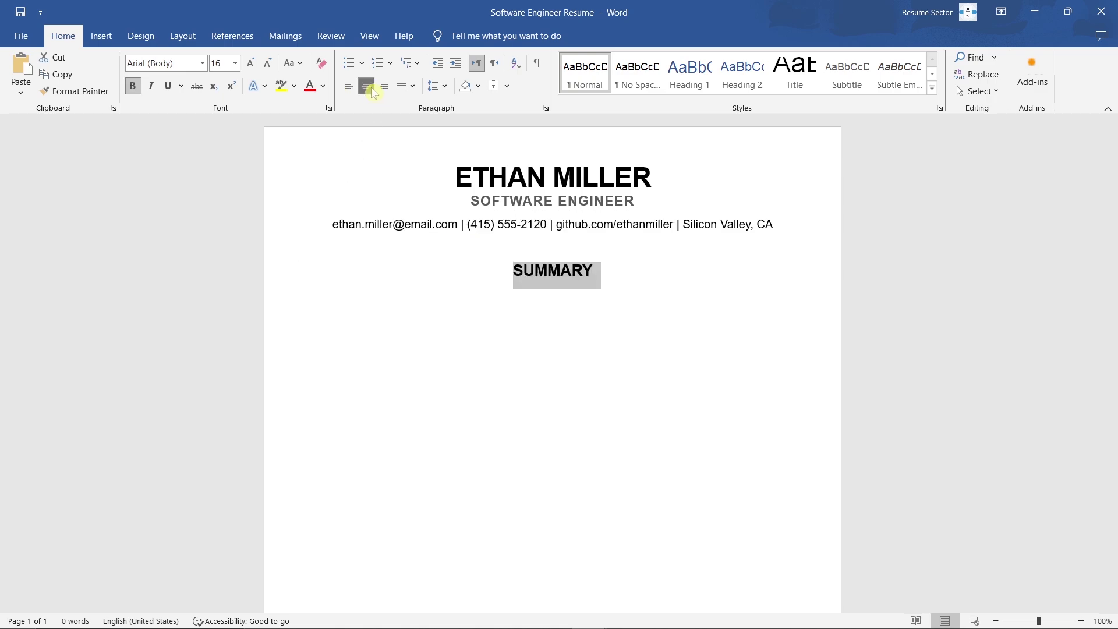
left_click(507, 86)
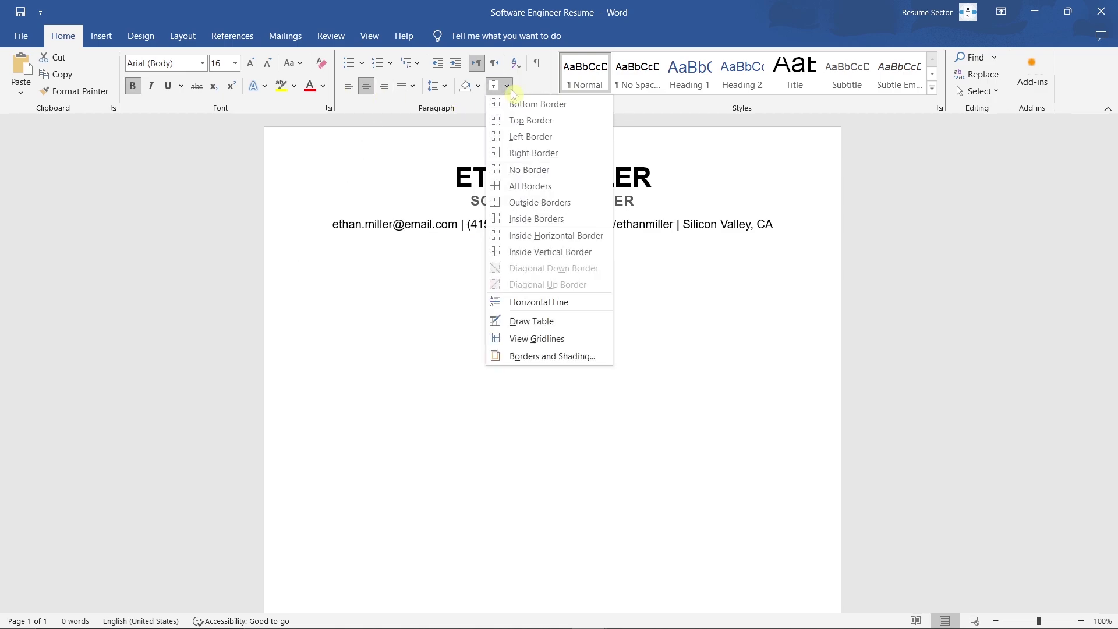
left_click(585, 111)
Step: Paste the summary paragraph below, fully justify it and remove the space after it
left_click(317, 297)
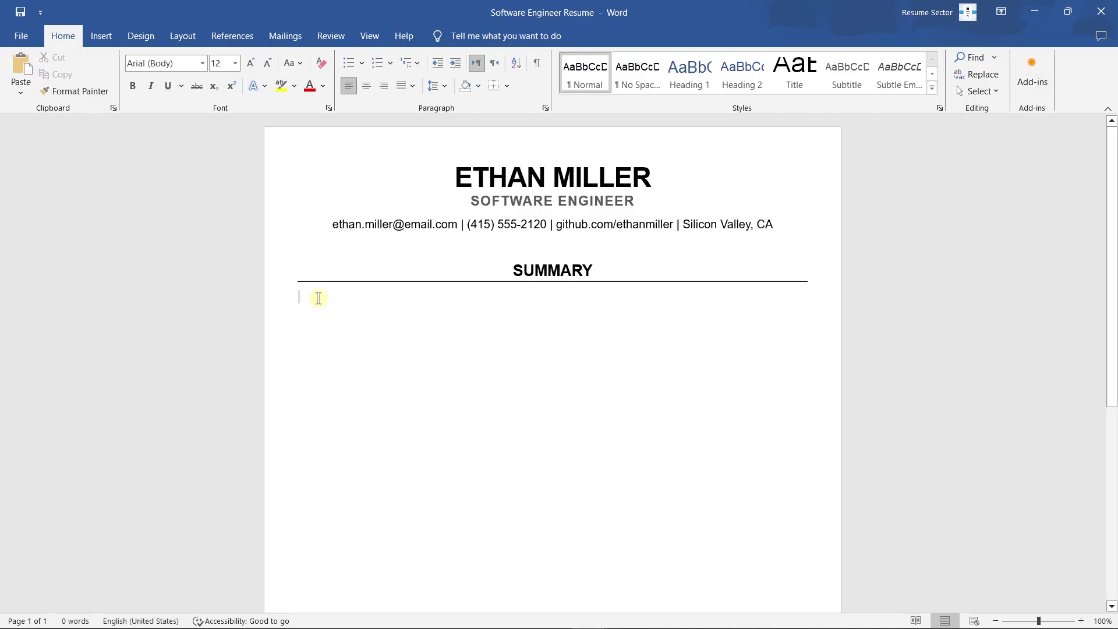
type("Detail-oriented Software Engineer with 4+ years of experience building and maintaining scalable web applications and enterprise systems across diverse industries. Skilled in full-stack development, API integration, and Agile teamwork. Committed to writing clean, efficient code and delivering solutions that improve user experience and overall performance.")
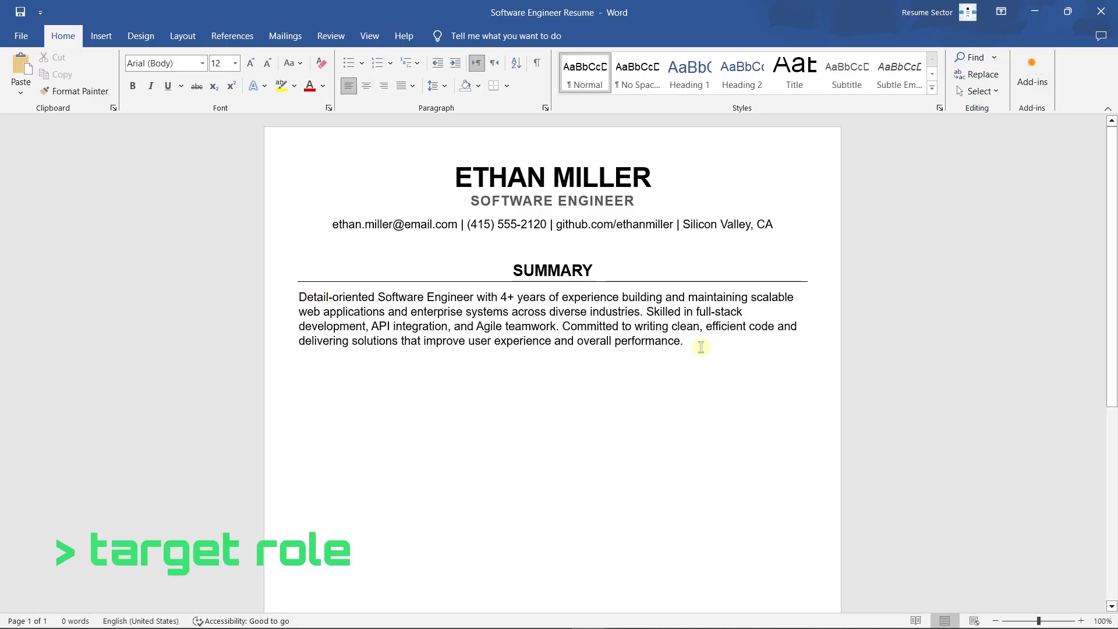
left_click_drag(700, 347, 299, 298)
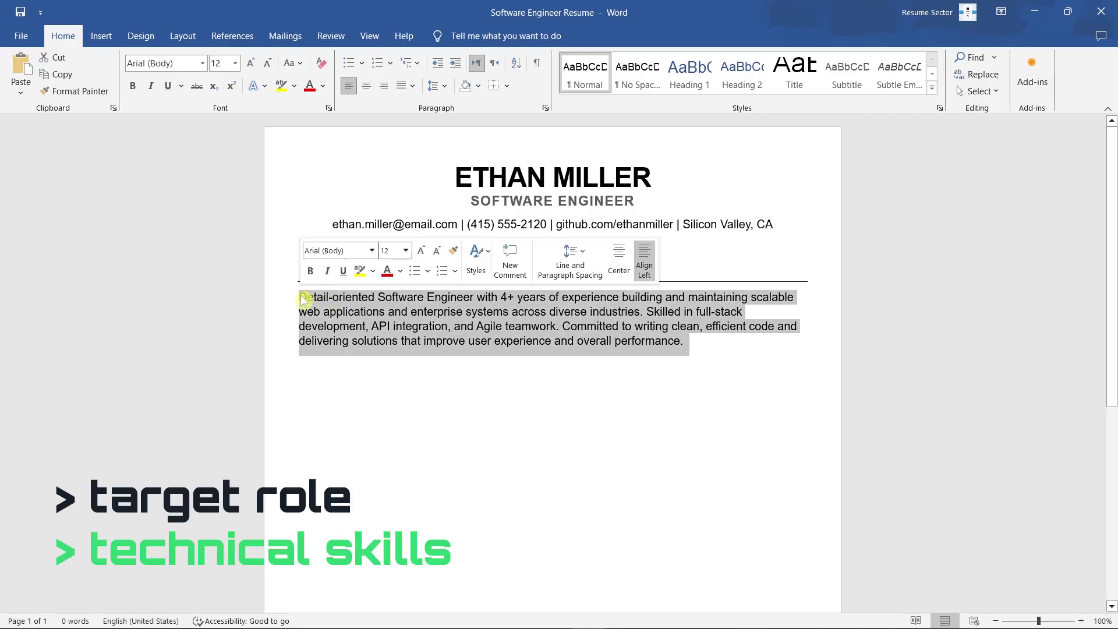
left_click(412, 86)
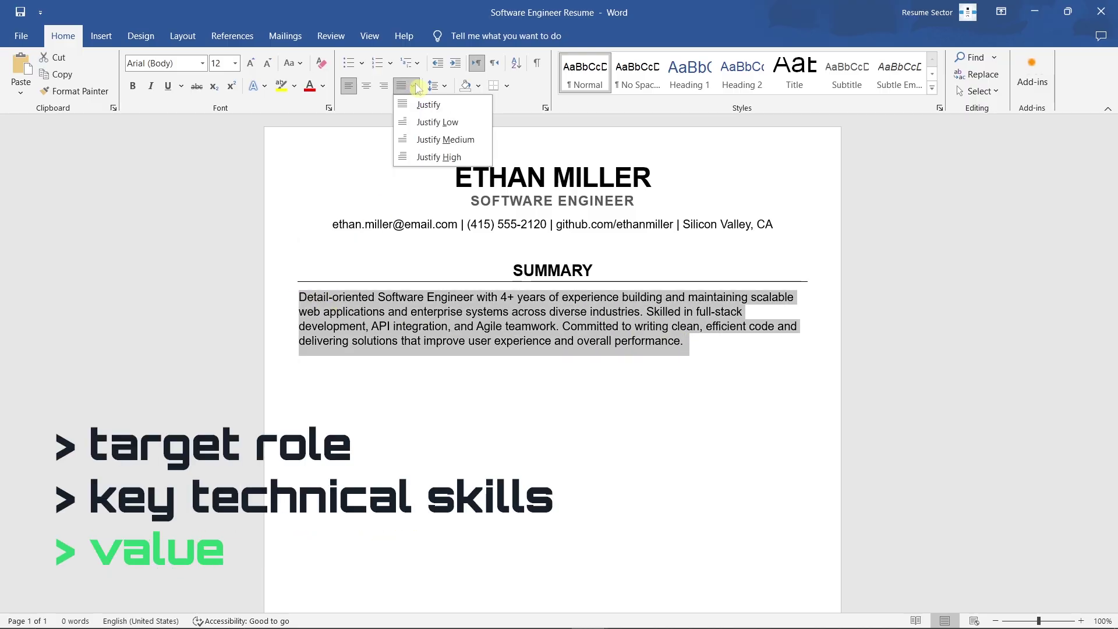
left_click(462, 105)
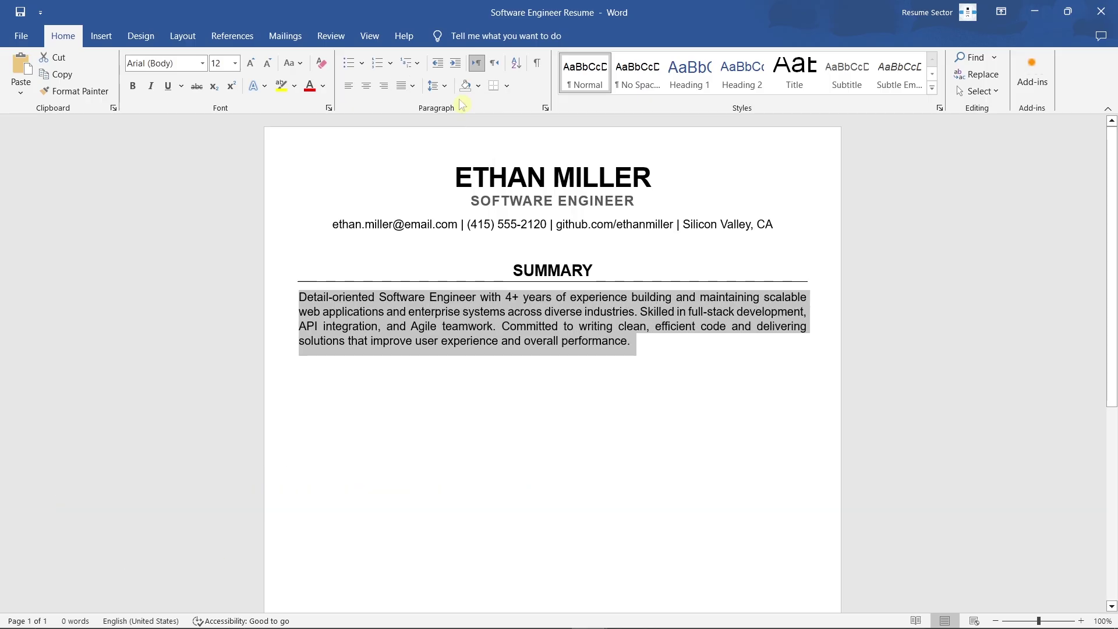
left_click(445, 87)
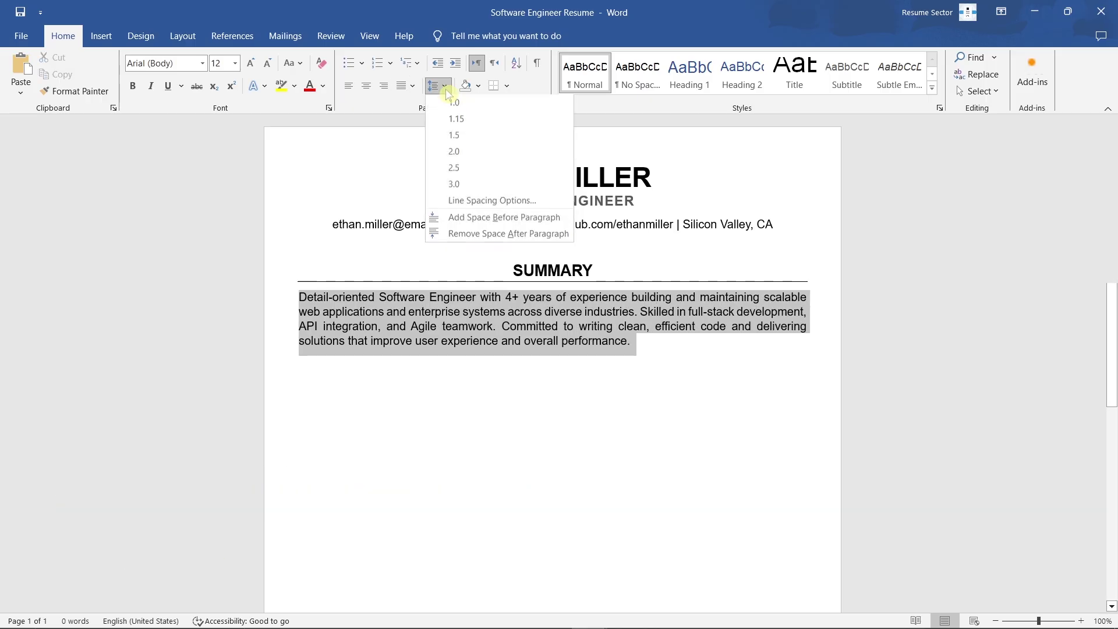
left_click(569, 235)
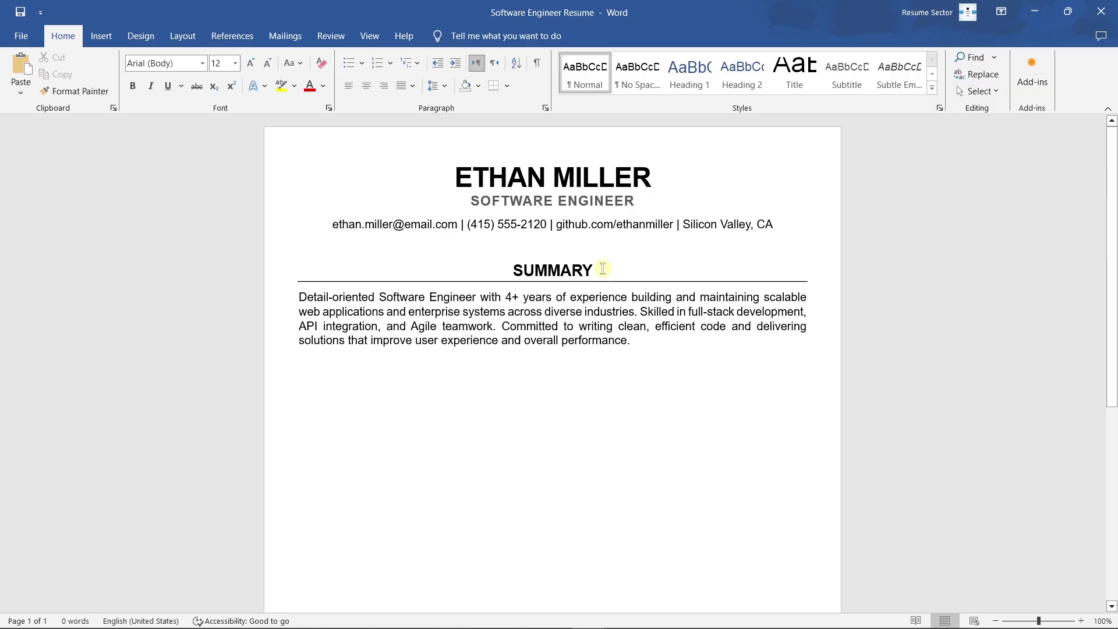
Step: Duplicate the SUMMARY heading and paragraph below and retype the copied heading as WORK EXPERIENCE
left_click_drag(641, 342, 518, 275)
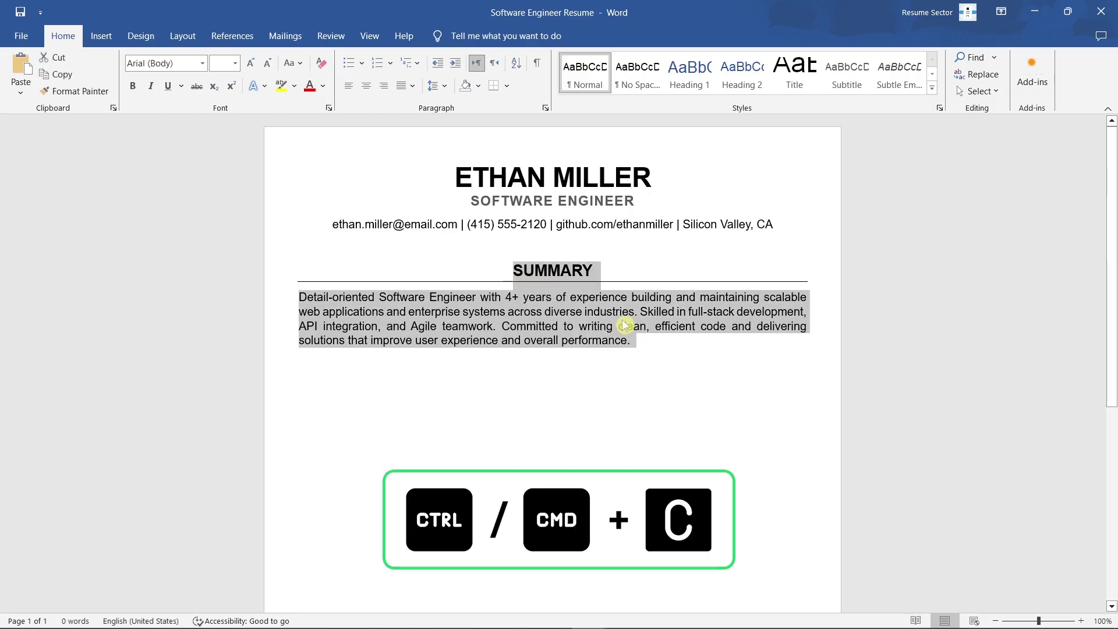
left_click(644, 343)
key("Return")
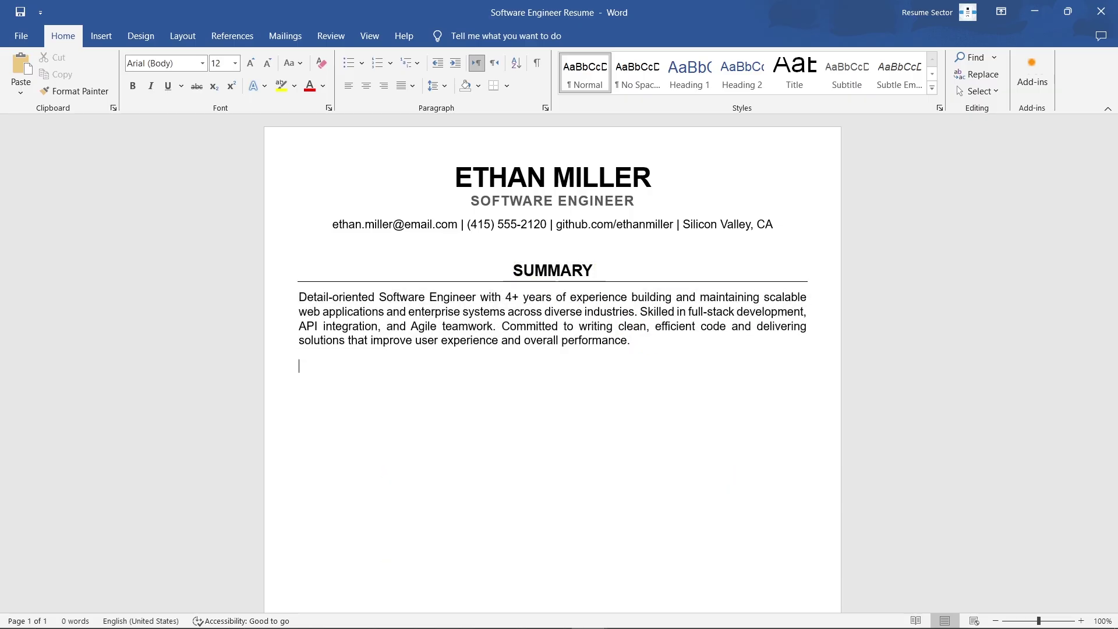
key("ctrl+v")
scroll(646, 343, "down", 3)
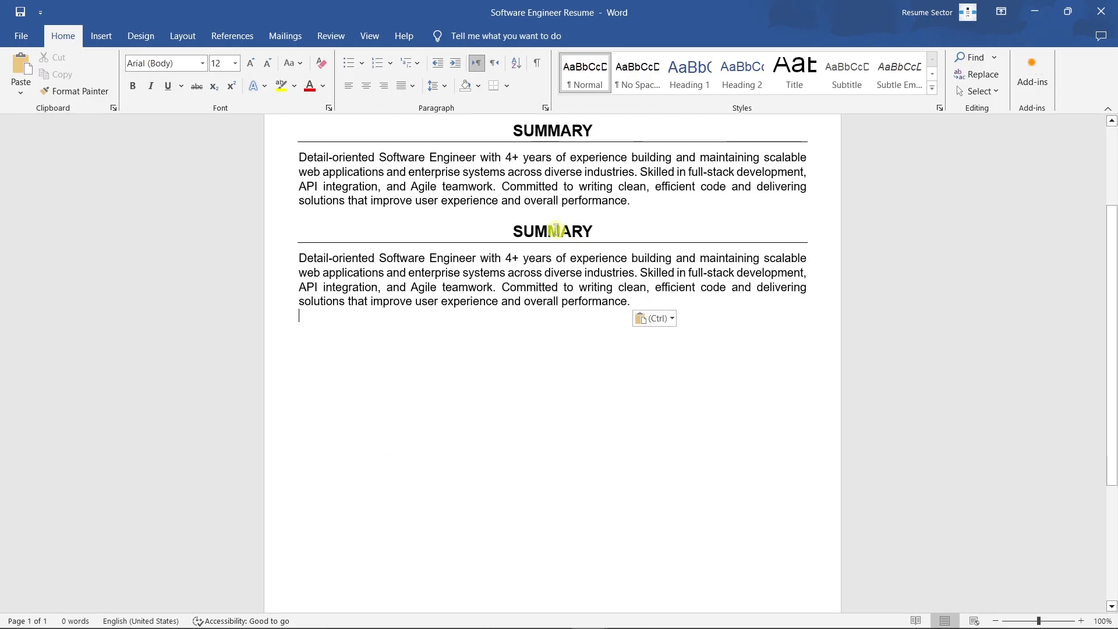
double_click(556, 231)
type("WORK EXPERIENCE")
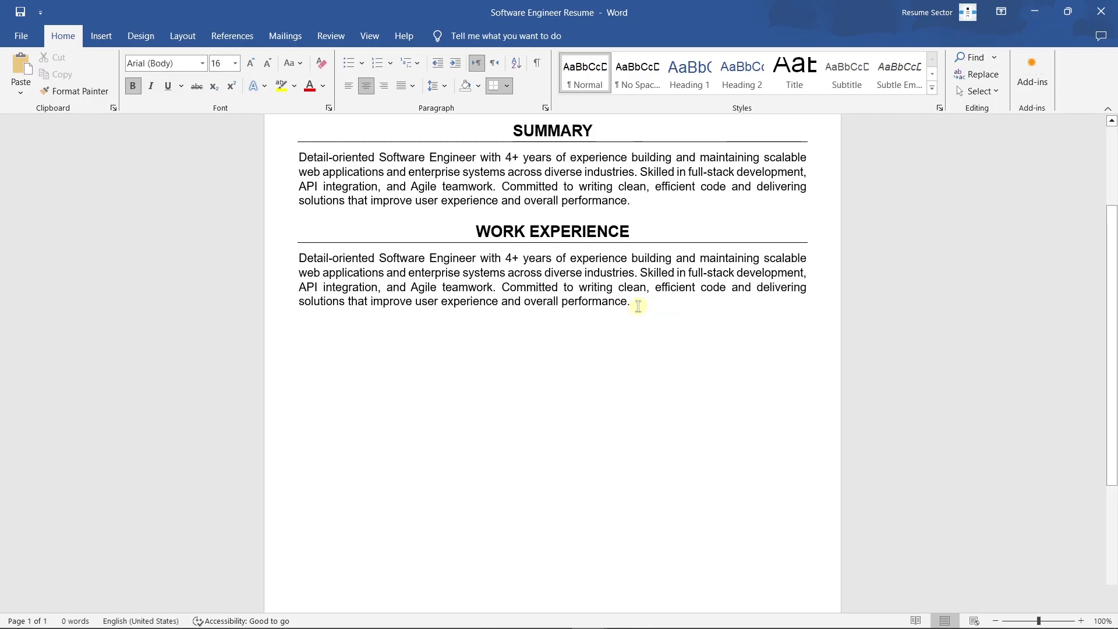
Step: Replace the copied paragraph with a bold 14 pt 'Software Engineer - TechNova Inc.' line
left_click_drag(634, 302, 276, 262)
key("BackSpace")
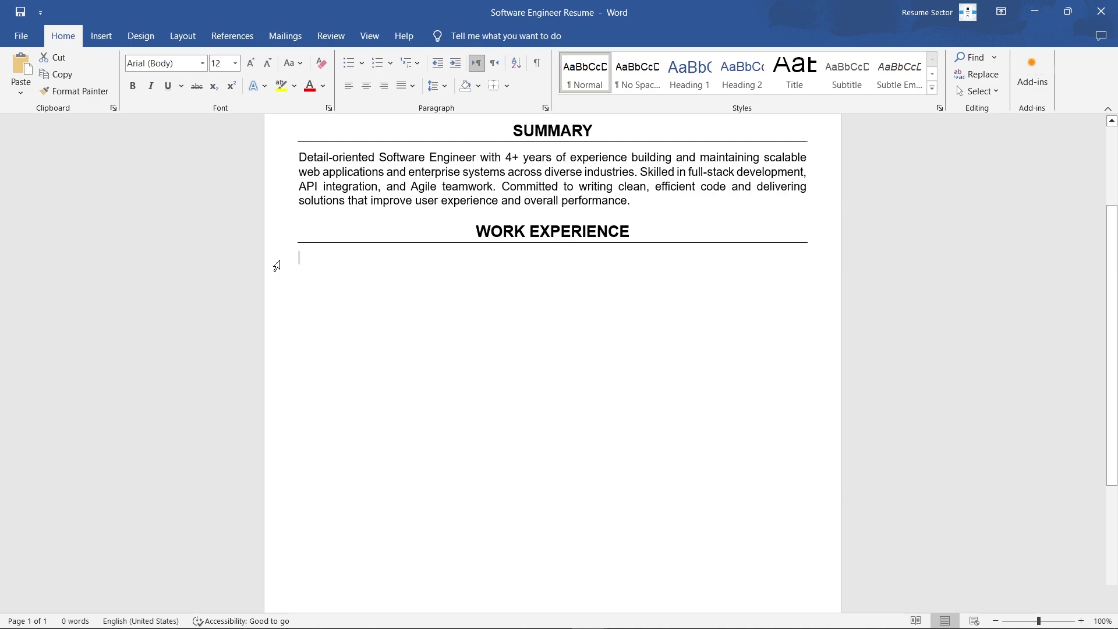
type("Software ")
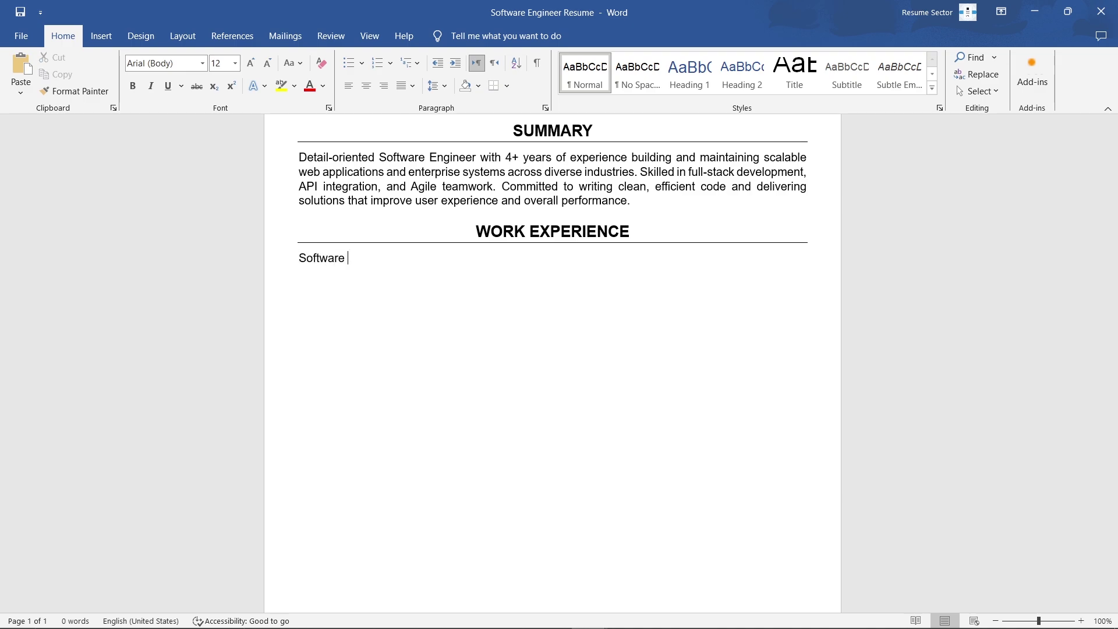
type("Engineer - TechNova Inc.")
left_click_drag(296, 258, 489, 264)
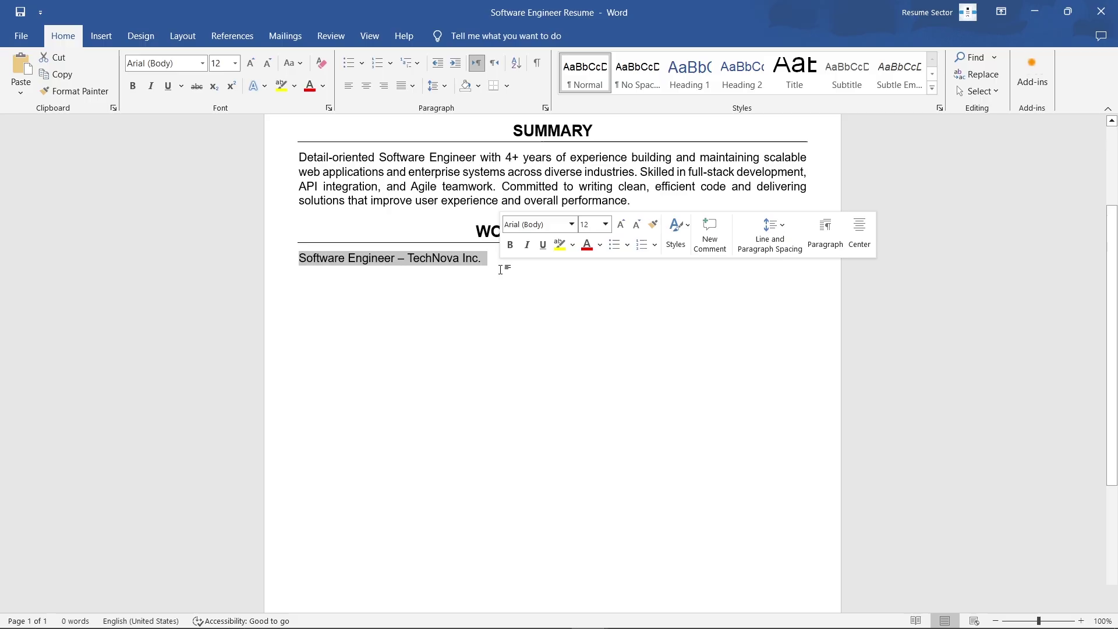
left_click(621, 225)
left_click(511, 245)
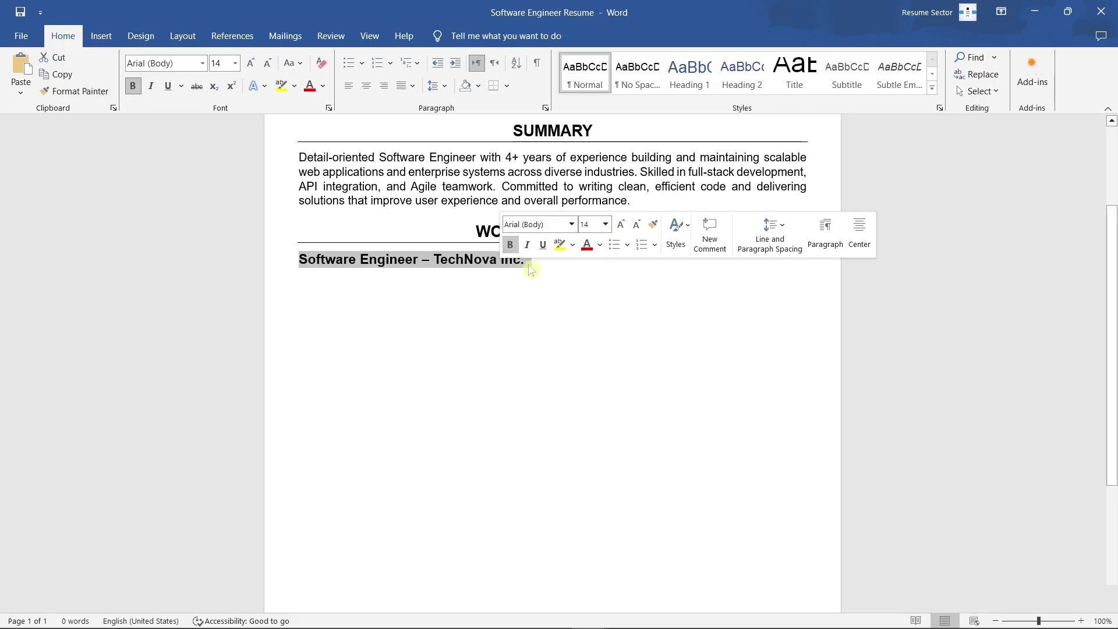
Step: Add a non-bold 'Jan 2022 - Present | San Francisco, CA' line with space after it
left_click(535, 268)
key("Return")
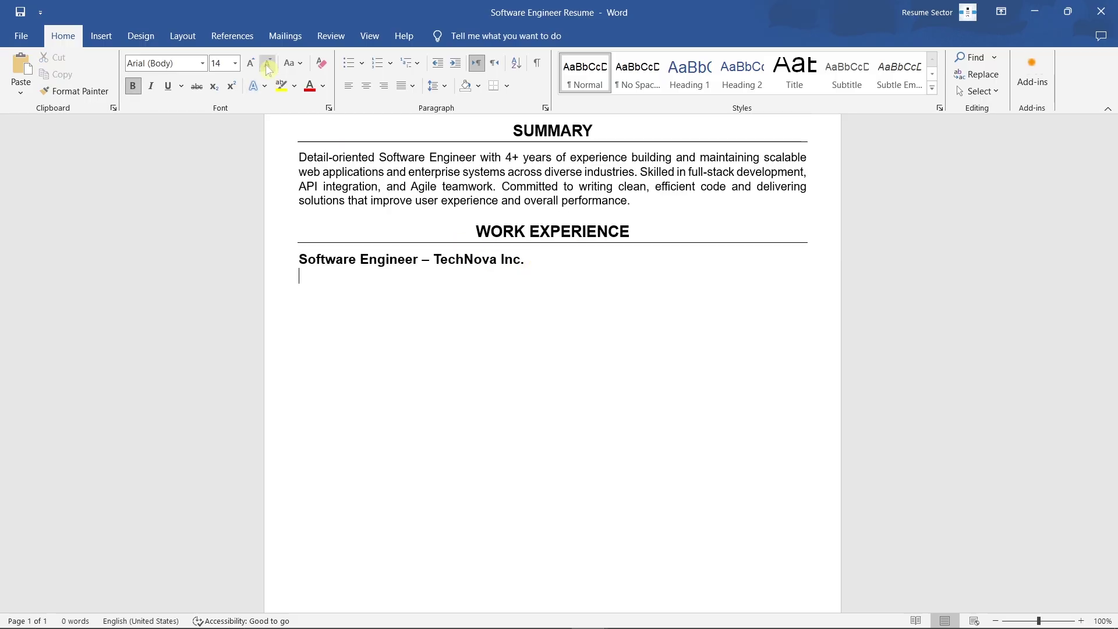
left_click(133, 86)
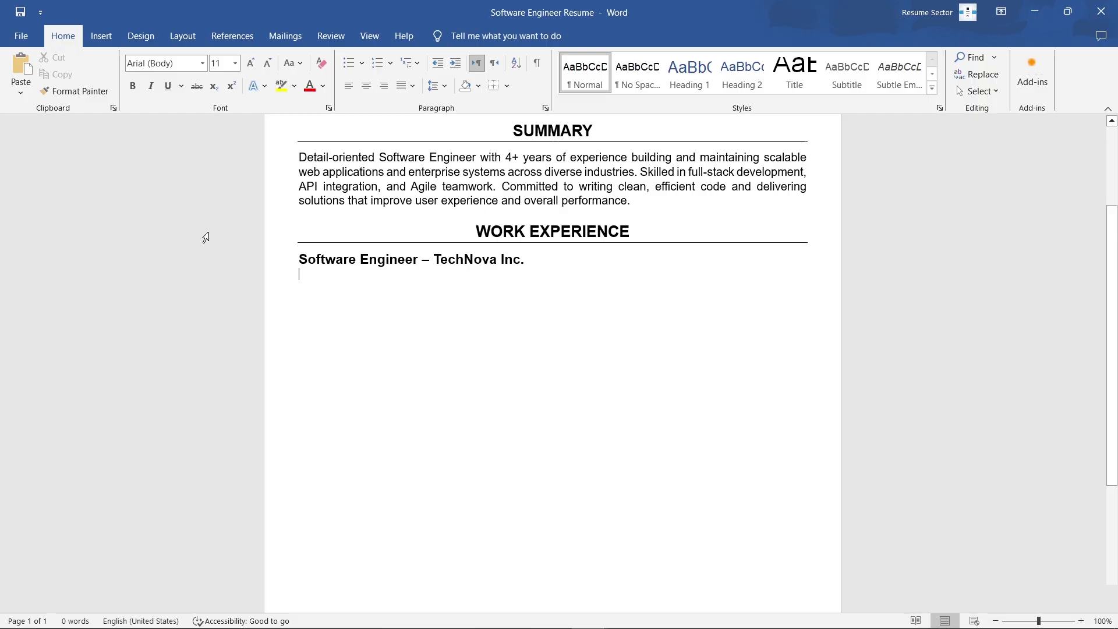
type("Jan 2022 - Present ")
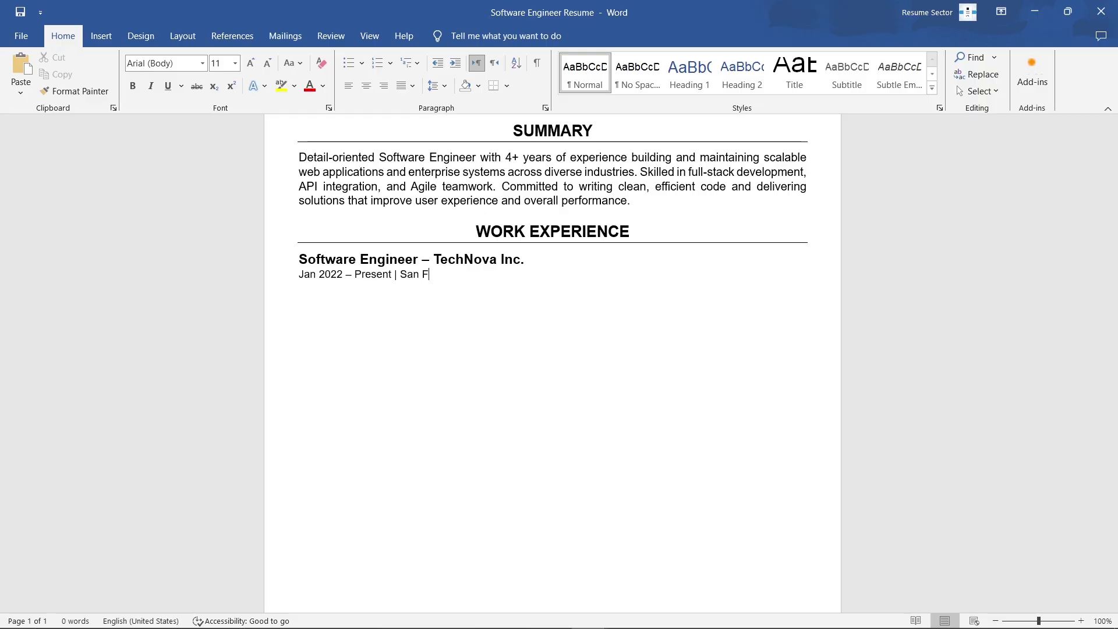
type("| San Francisco, CA")
left_click(446, 86)
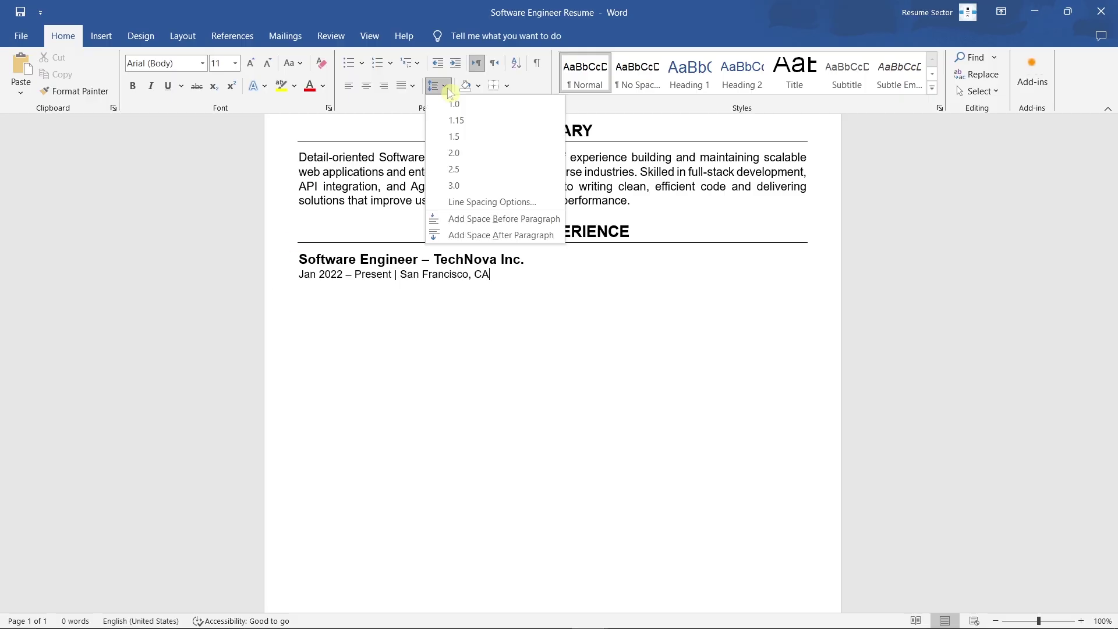
left_click(558, 235)
Step: Paste four TechNova achievements as round black bullets, outdented one level
key("Return")
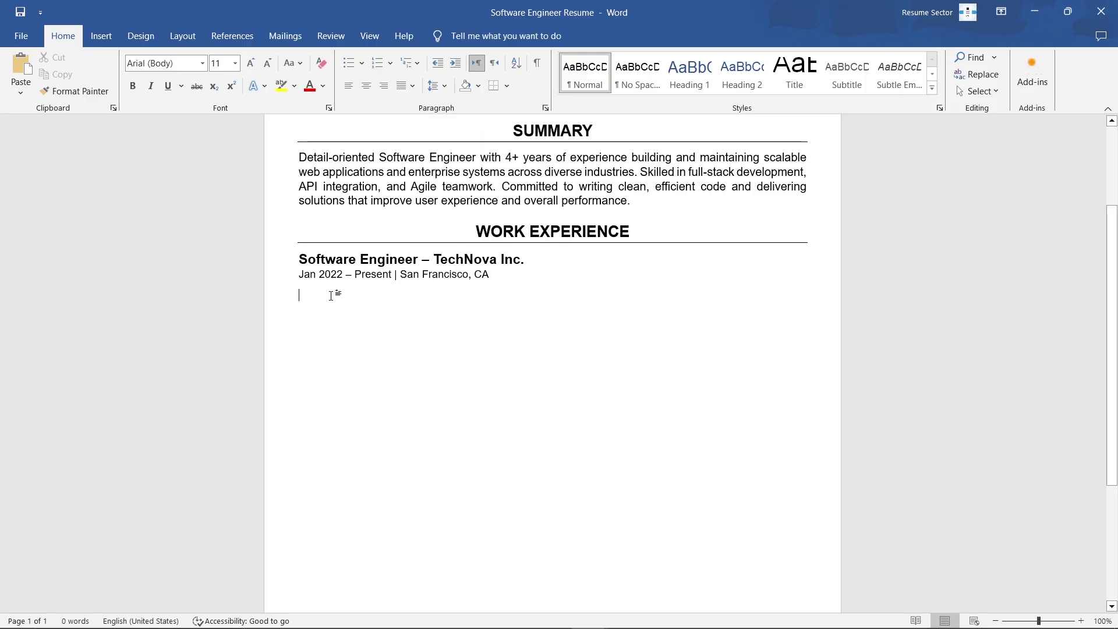
key("ctrl+v")
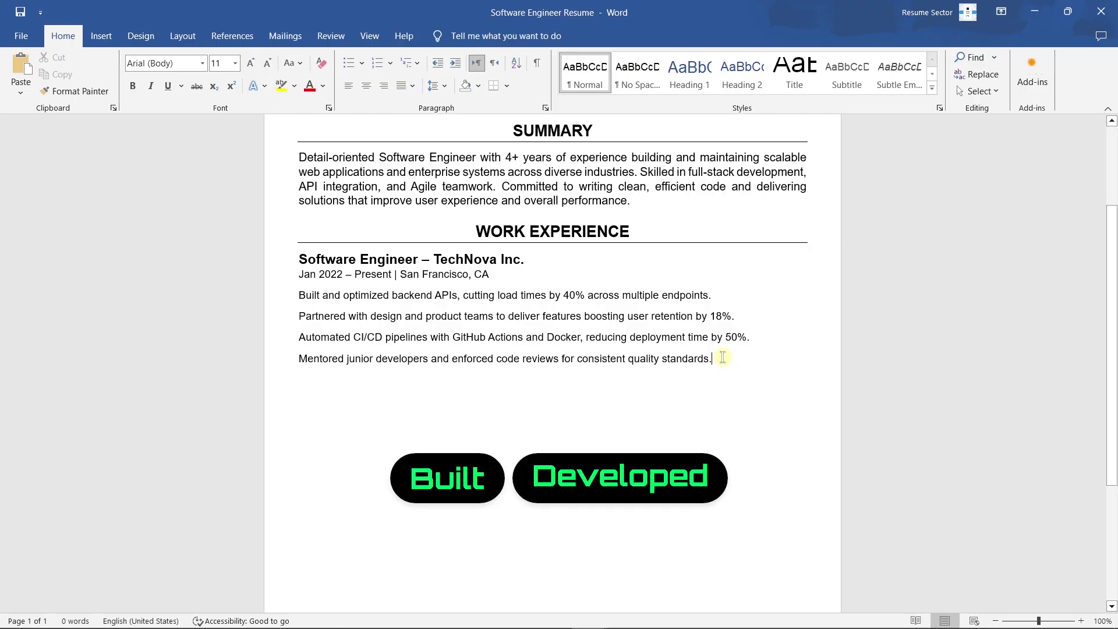
left_click_drag(723, 357, 277, 306)
left_click(407, 278)
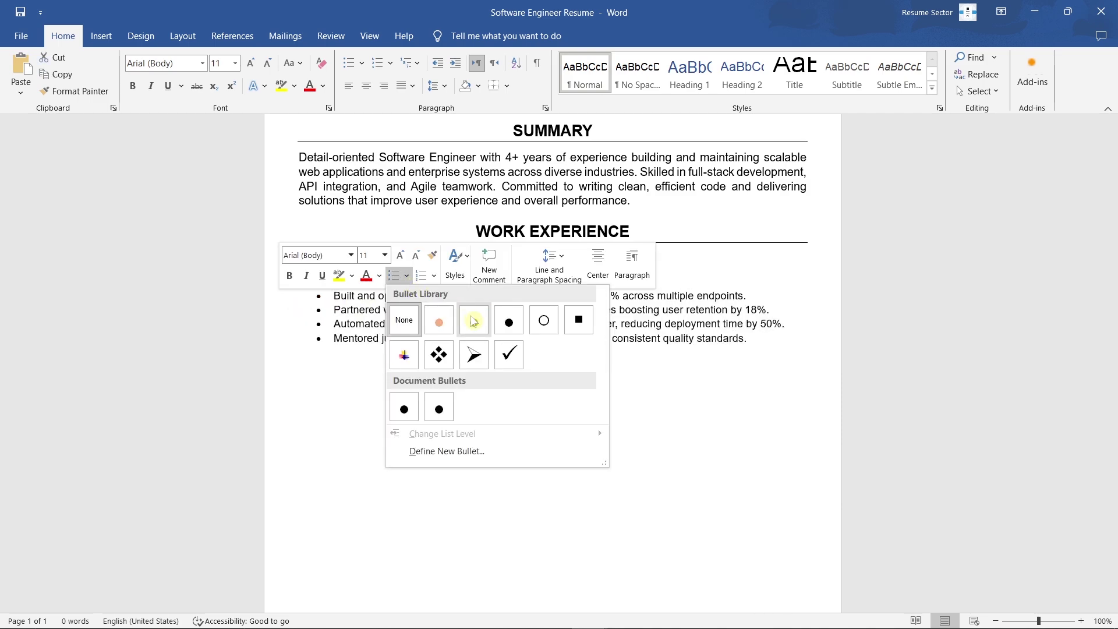
left_click(473, 321)
key("shift+Tab")
key("shift+Tab")
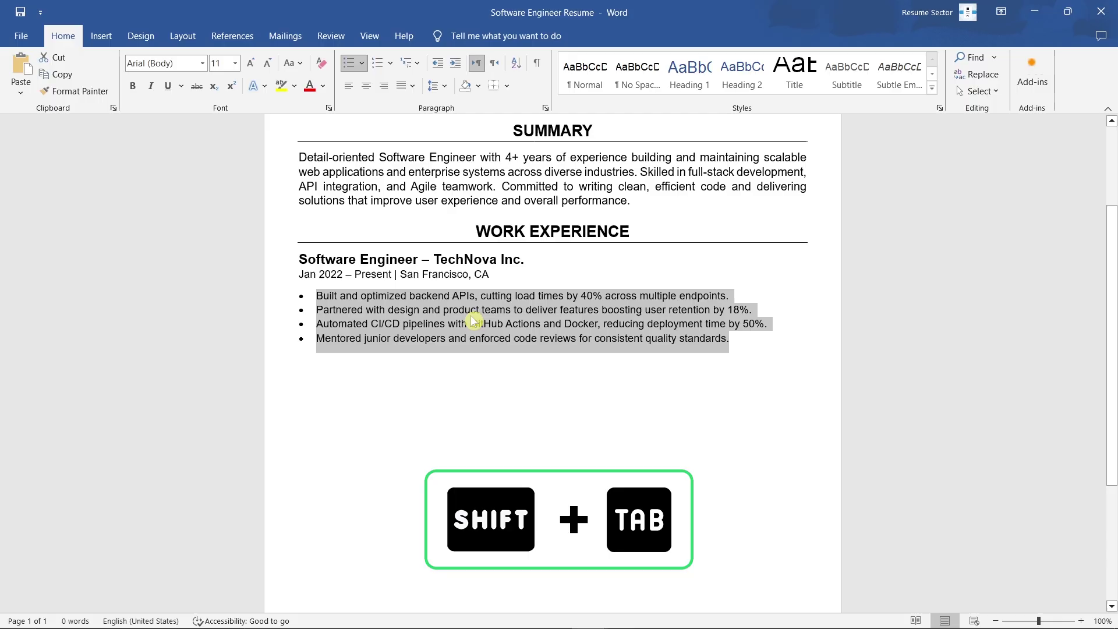
Step: Paste the Junior Software Developer – CloudArc Technologies job block below the bullets
left_click(715, 338)
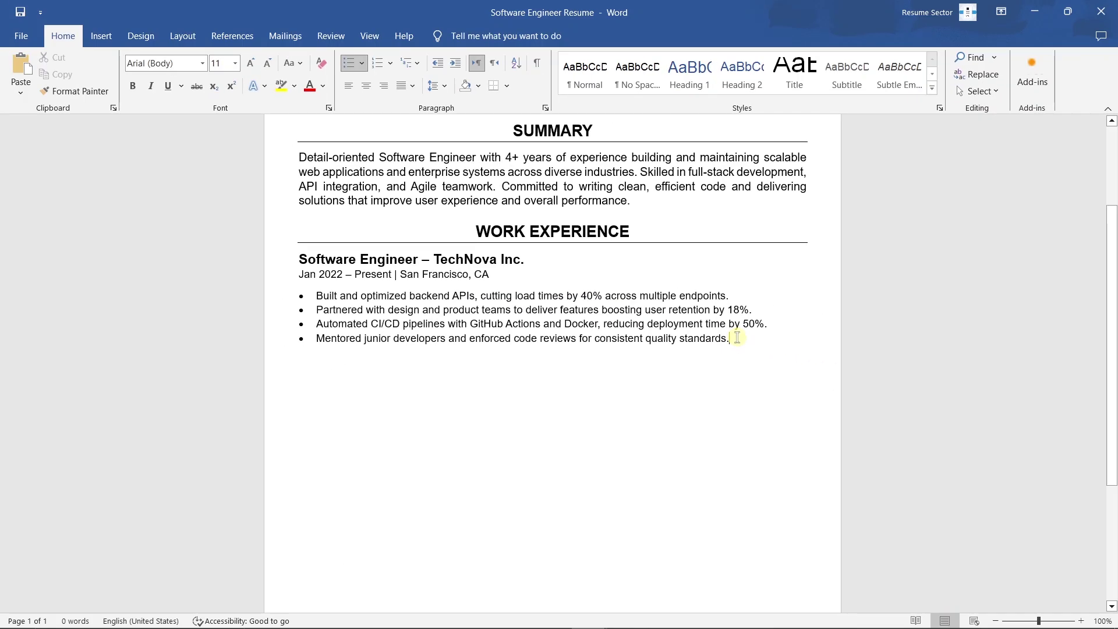
key("Return")
key("Return")
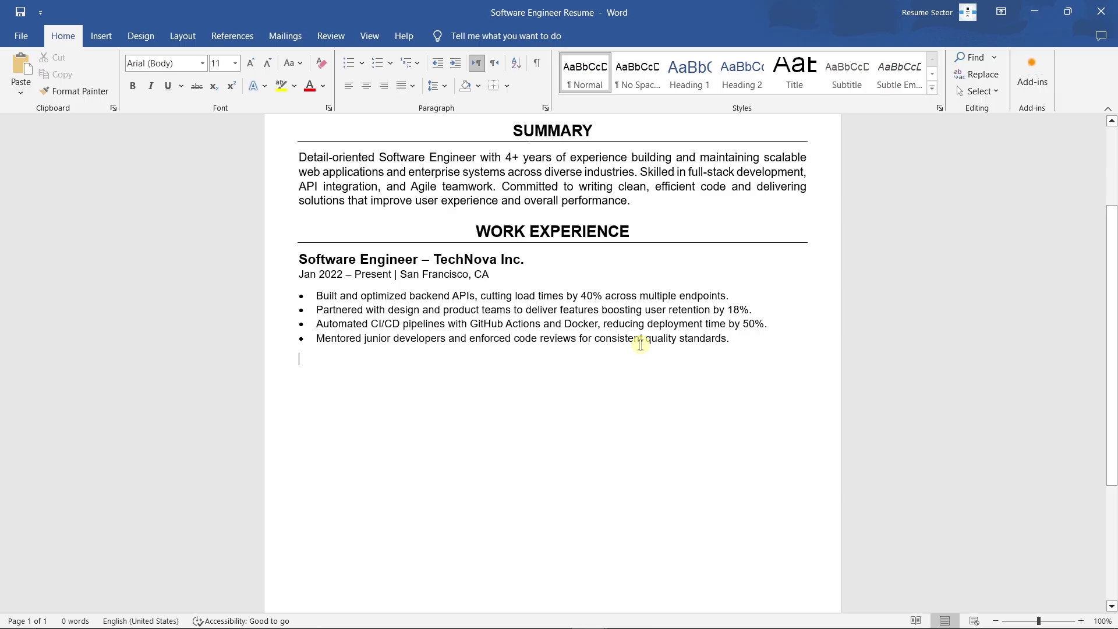
type("Junior Software Developer - CloudArc Technologies Jul 2020 – Dec 2021 | Austin, TX Built responsive React and Redux interfaces for enterprise-level dashboards. Migrated monolithic systems to microservices, improving scalability and uptime. Wrote unit tests and improved documentation to boost code maintainability by 30%. Collaborated with teams to deliver on schedule and ensure smooth API integrations.")
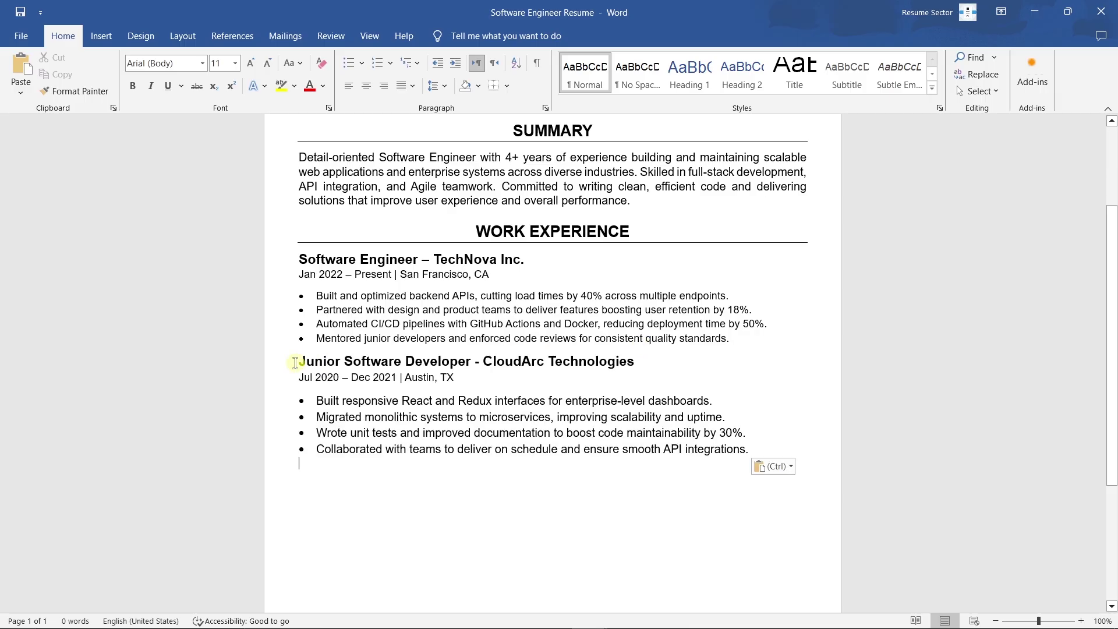
left_click_drag(641, 231, 473, 232)
key("ctrl+c")
scroll(594, 288, "down", 3)
left_click(771, 274)
Step: Add a SKILLS heading with the five-item skills list, then paste the copied Work Experience block
key("Return")
key("Return")
key("ctrl+v")
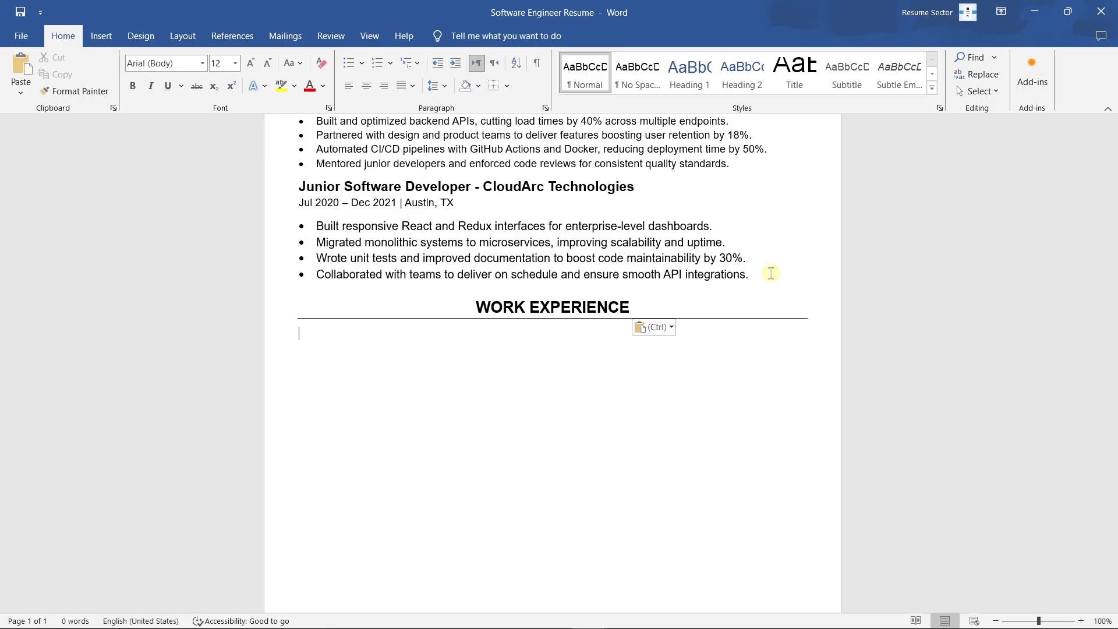
left_click_drag(504, 306, 473, 307)
type("SKILLS")
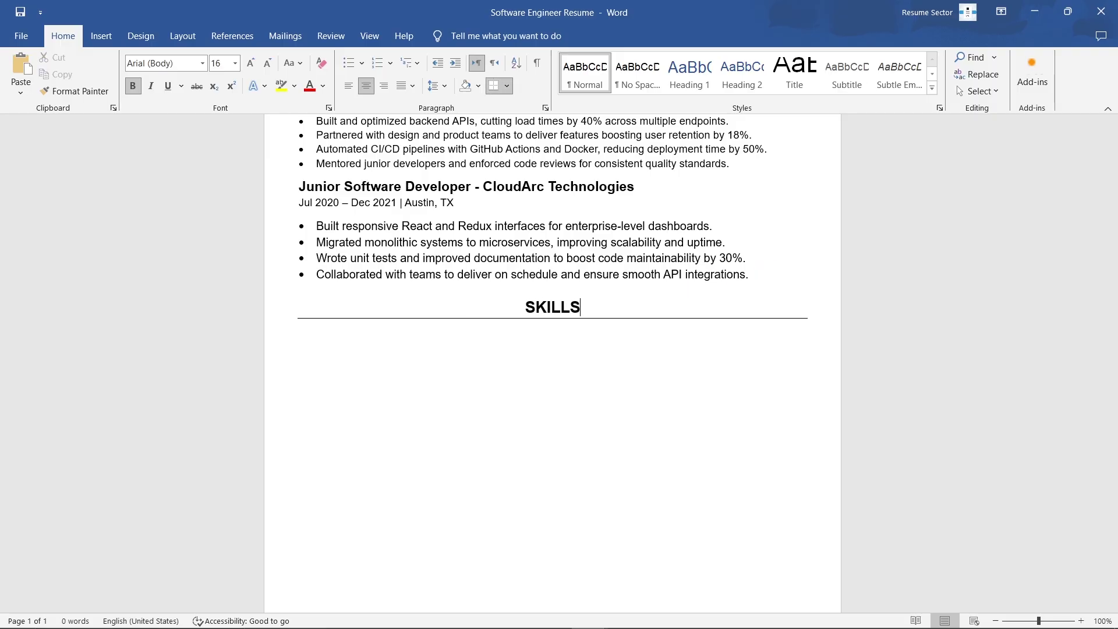
left_click(329, 335)
type("Languages: Python, Java, JavaScript Frameworks: React, Node.js, Django Databases: PostgreSQL, MongoDB Tools: Git, Docker, AWS, VS Code Concepts: RESTful APIs, Microservices, CI/CD, Agile/Scrum")
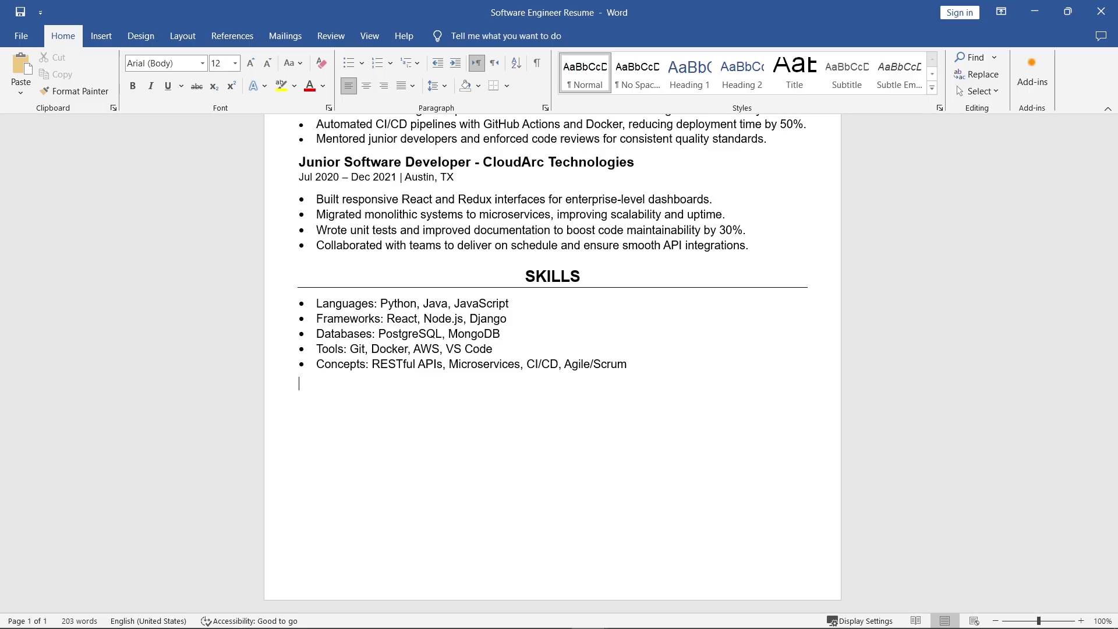
type("WORK EXPERIENCE Software Engineer – TechNova Inc. Jan 2022 – Present | San Francisco, CA Built and optimized backend APIs, cutting load times by 40% across multiple endpoints. Partnered with design and product teams to deliver features boosting user retention by 18%. Automated CI/CD pipelines with GitHub Actions and Docker, reducing deployment time by 50%. Mentored junior developers and enforced code reviews for consistent quality standards.")
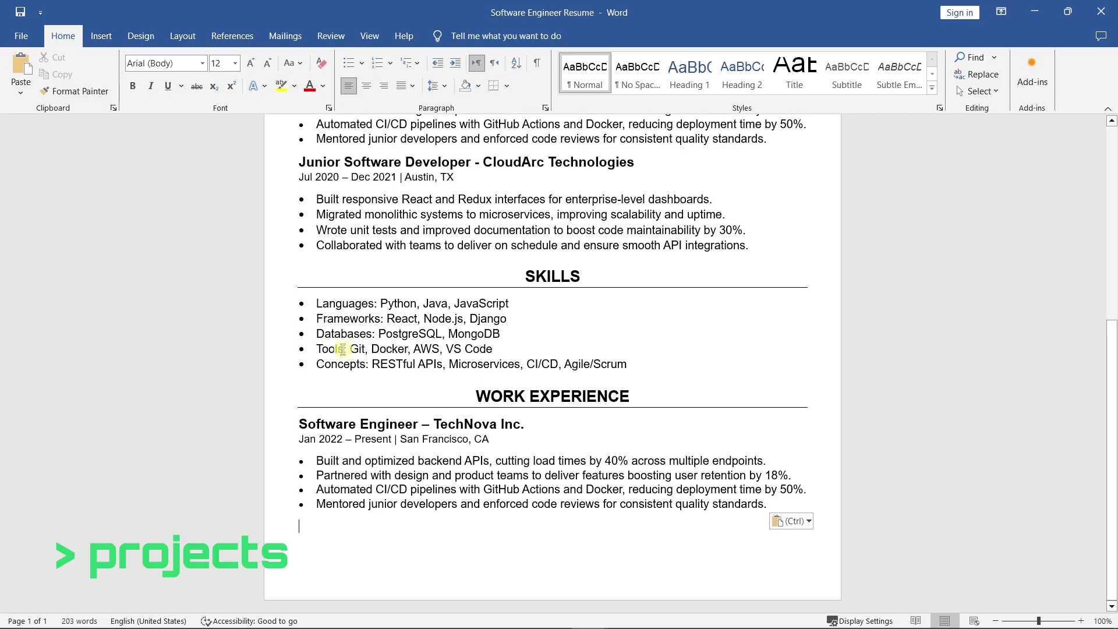
Step: Rename the copied heading to PROJECTS and retitle the entry 'TaskFlow - Full-Stack Productivity App'
left_click_drag(638, 395, 452, 392)
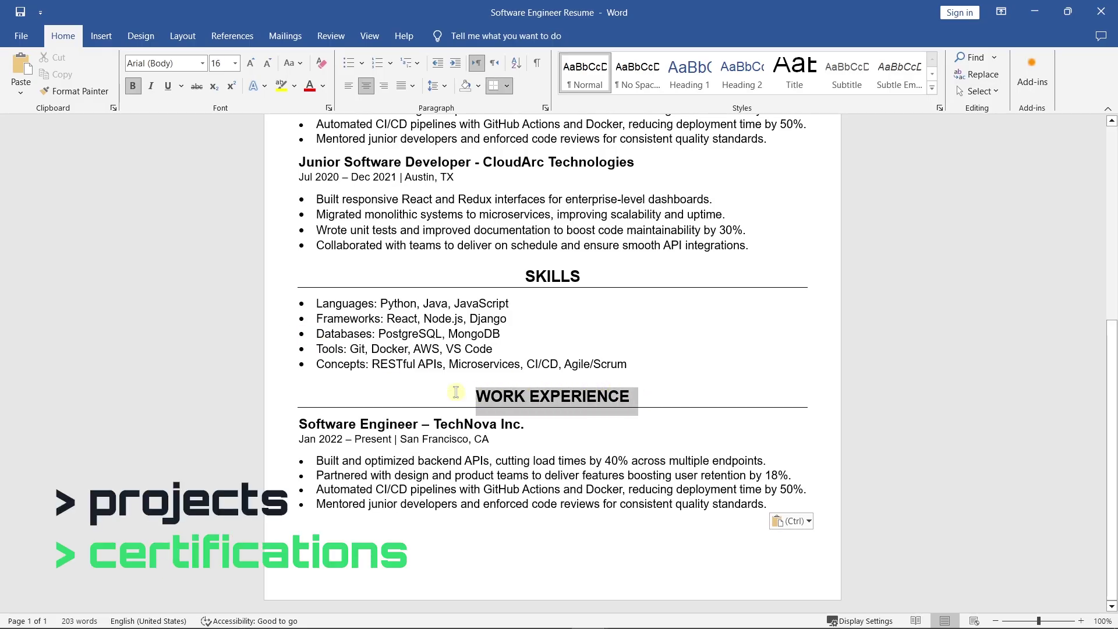
type("PROJECTS")
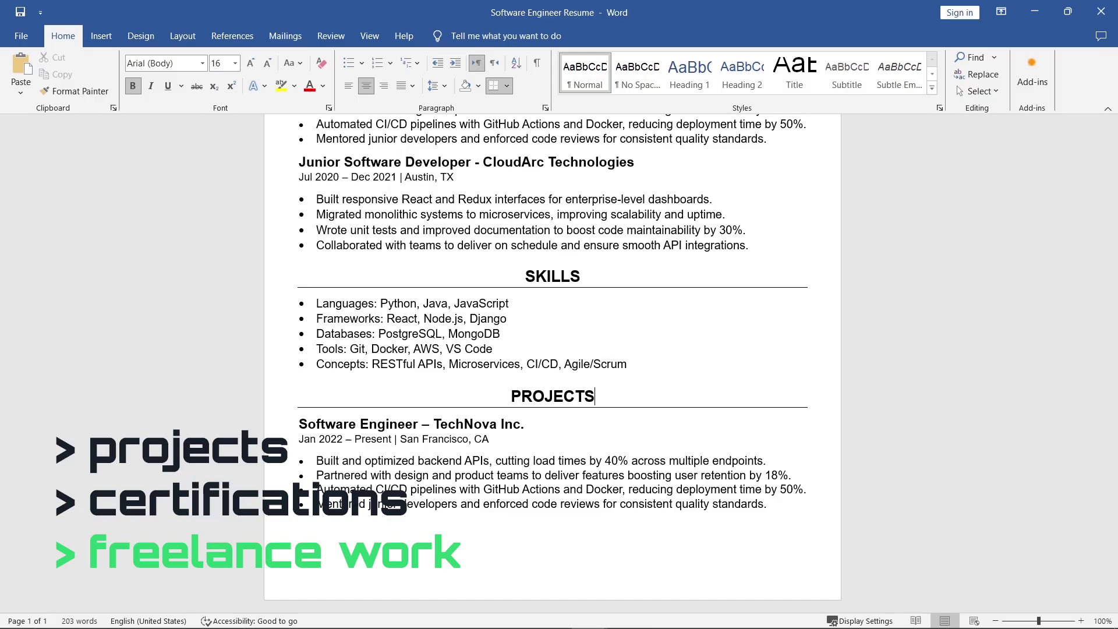
left_click(515, 423)
left_click_drag(515, 424, 296, 424)
type("TaskF")
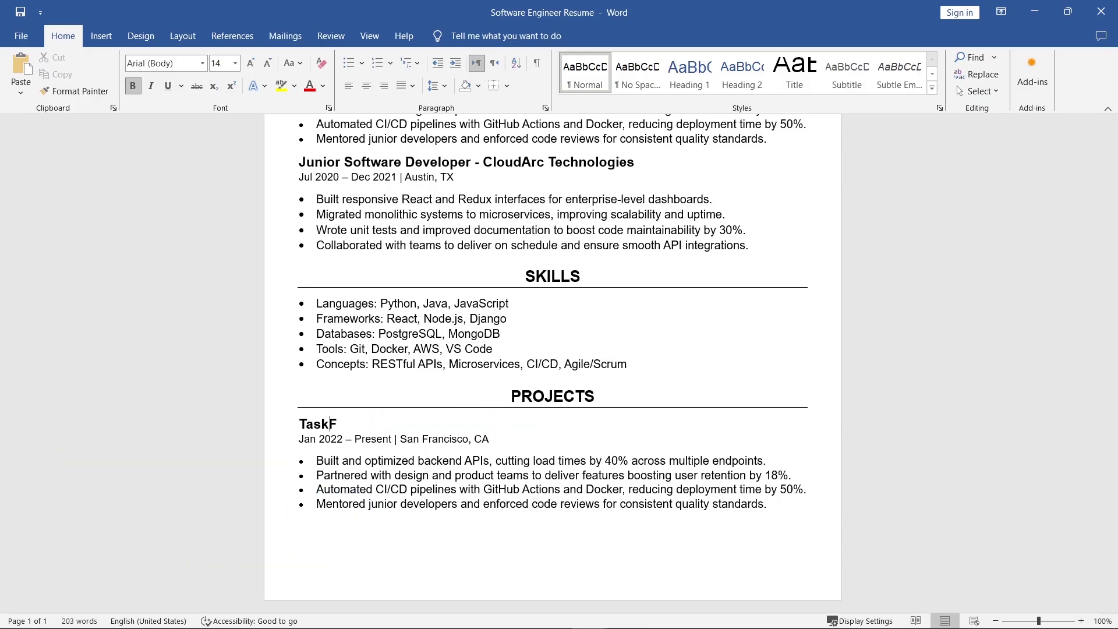
type("low - Full-Stack")
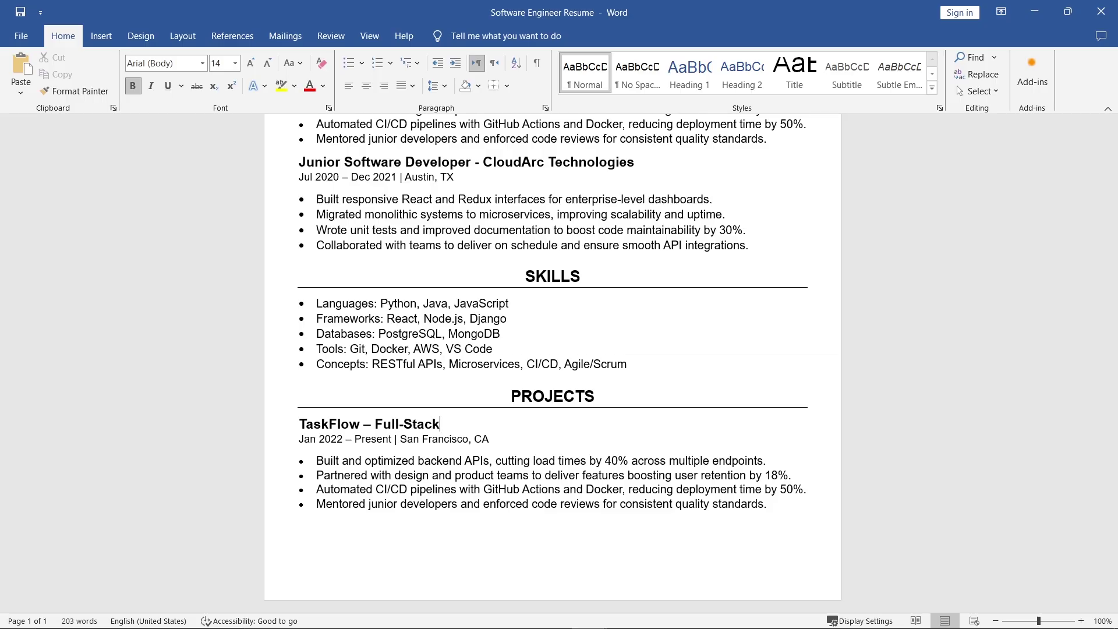
type(" Productivity App")
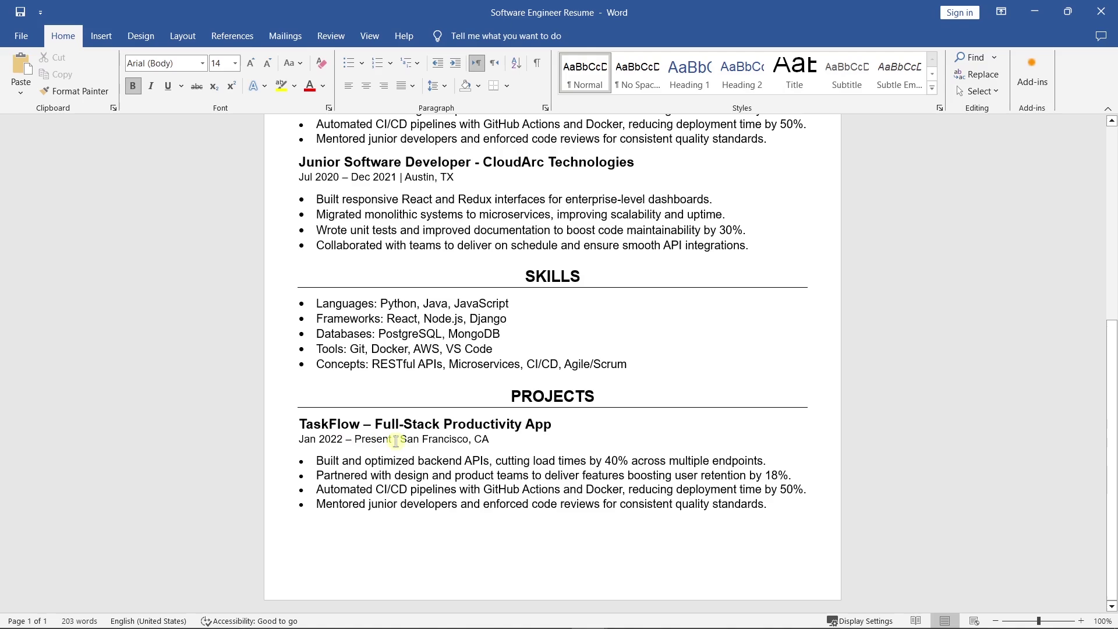
Step: Remove the date line, paste the TaskFlow and DataViz Dashboard descriptions, then paste another heading block
left_click_drag(502, 441, 298, 440)
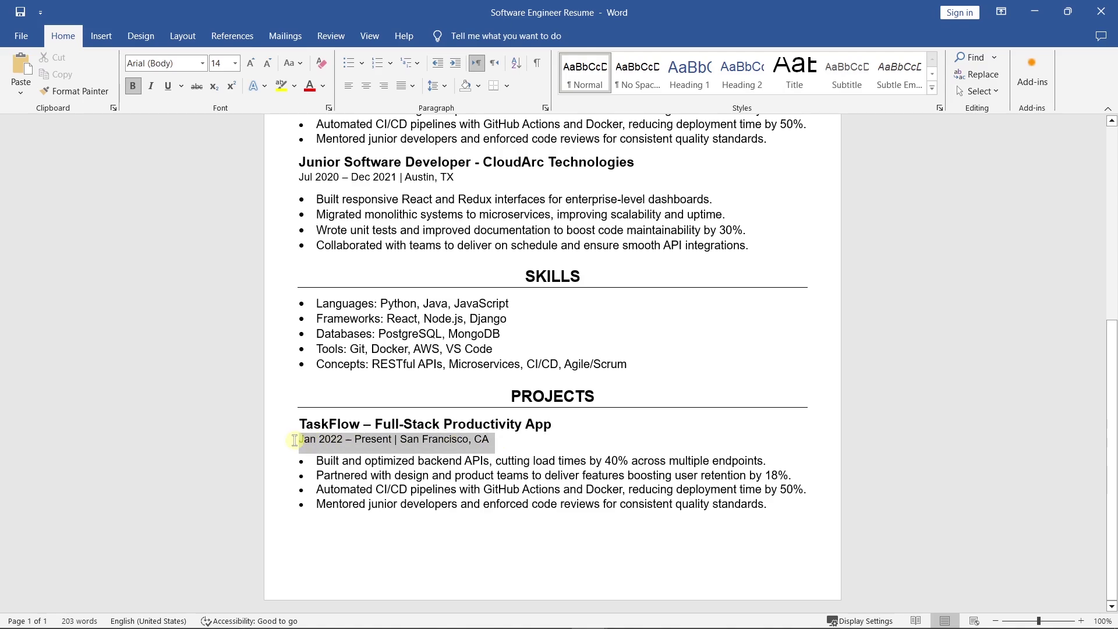
key("Delete")
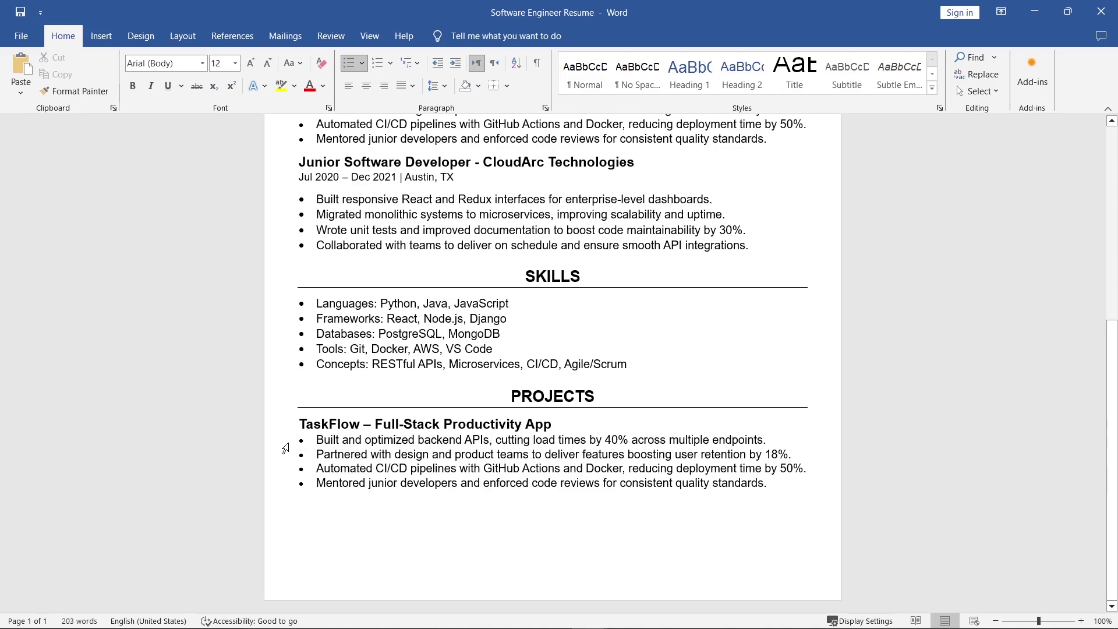
left_click_drag(783, 482, 301, 444)
type("Developed a task management platform with real-time sync using React, Node.js, and AWS S3.")
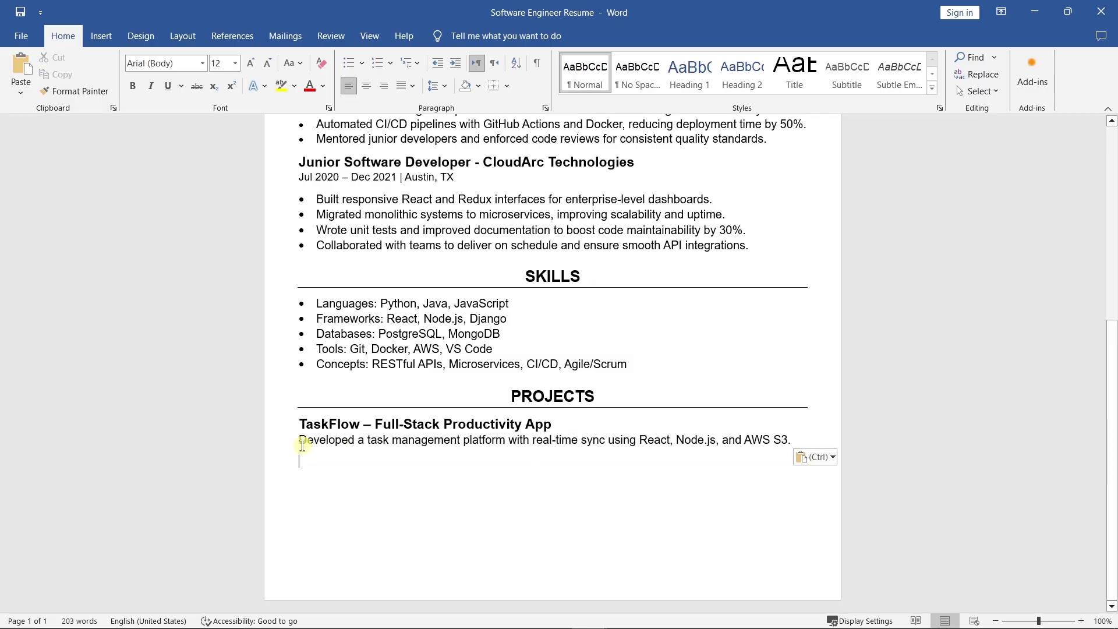
type("DataViz Dashboard – Python/Django Built an analytics dashboard for monitoring system health and user metrics across multiple APIs.")
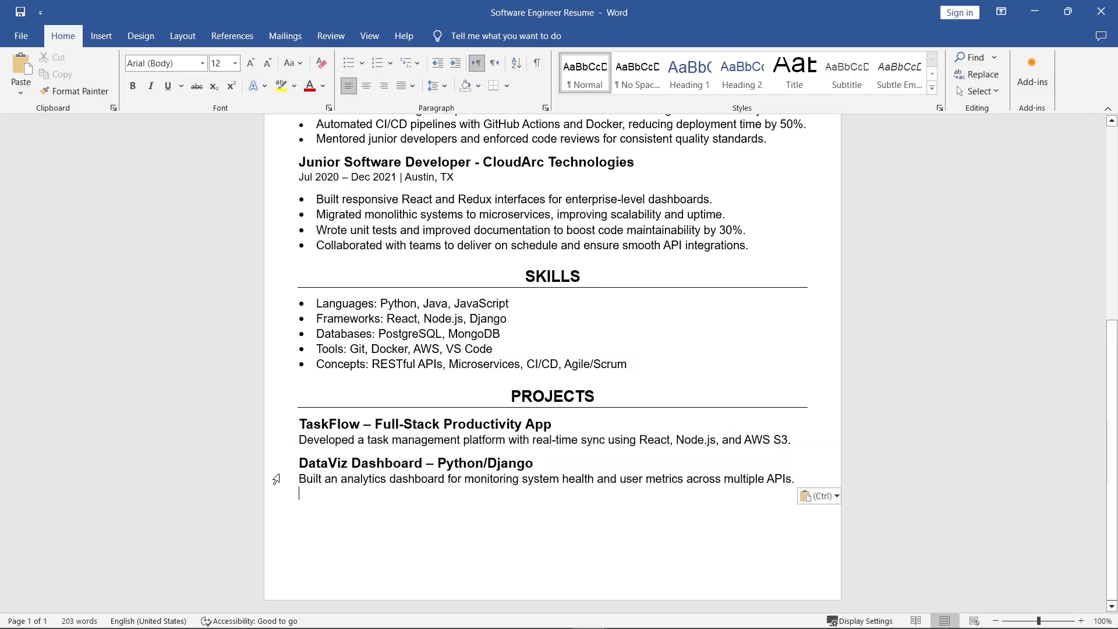
type("WORK EXPERIENCE Software Engineer – TechNova Inc. Jan 2022 – Present | San Francisco, CA")
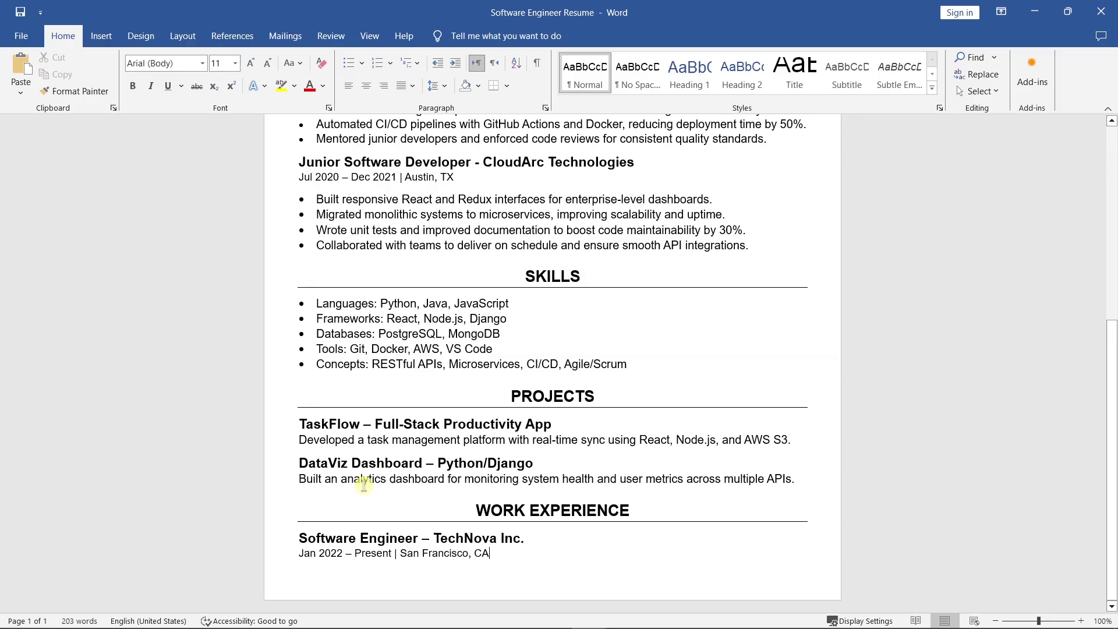
Step: Retitle the heading EDUCATION, add 'Bachelor of Science in Computer Science' and begin 'University of Texas at Au'
left_click_drag(632, 511, 473, 512)
type("ED")
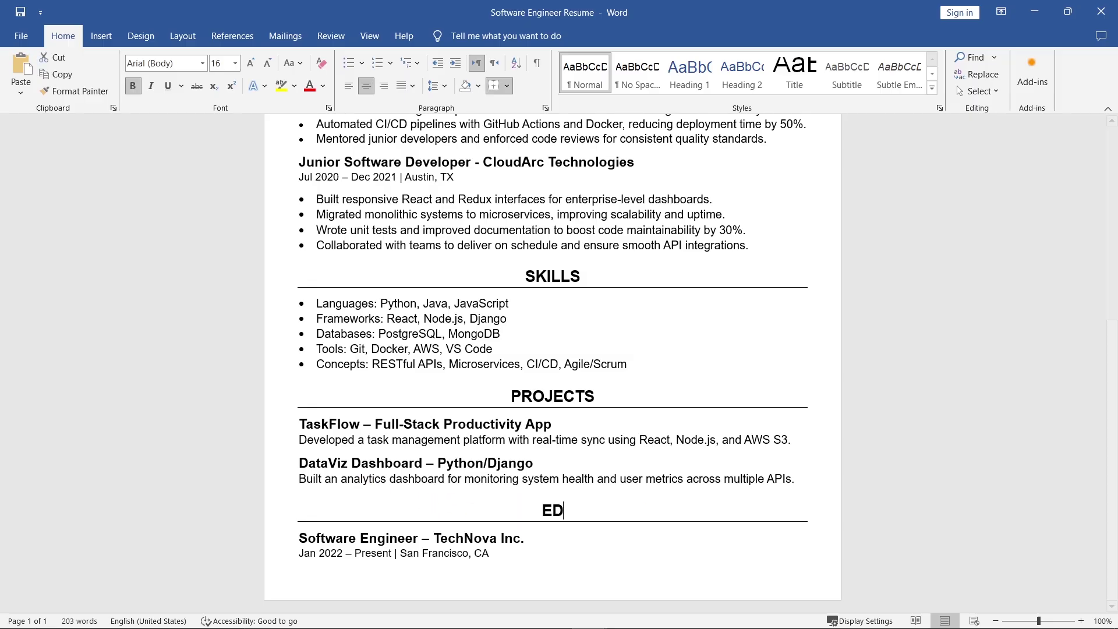
type("UCATION")
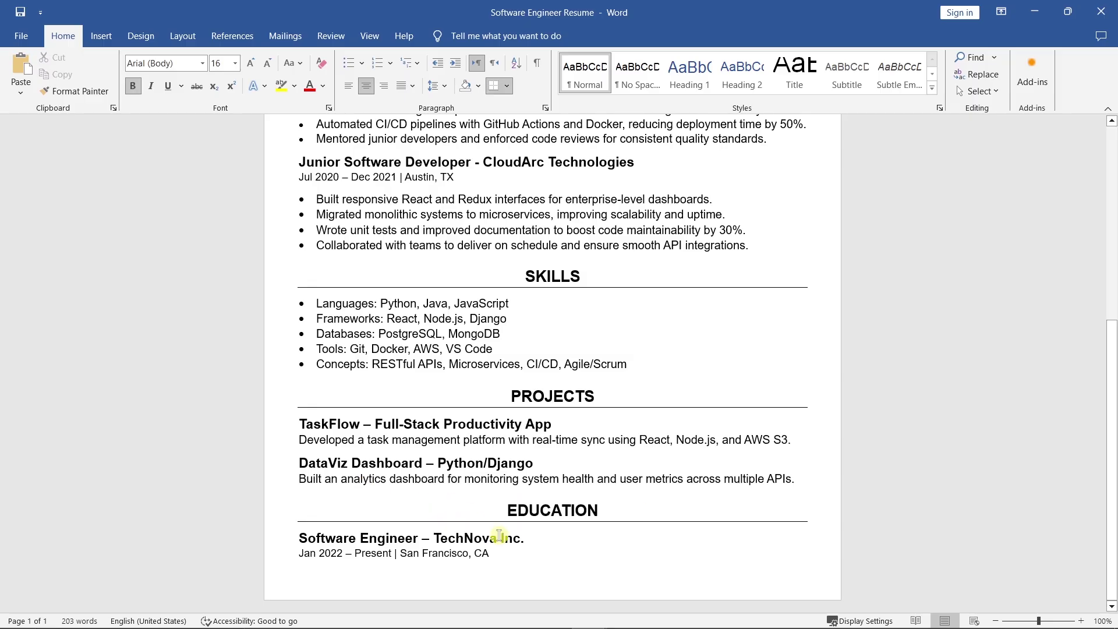
left_click_drag(532, 538, 298, 539)
type("Bach")
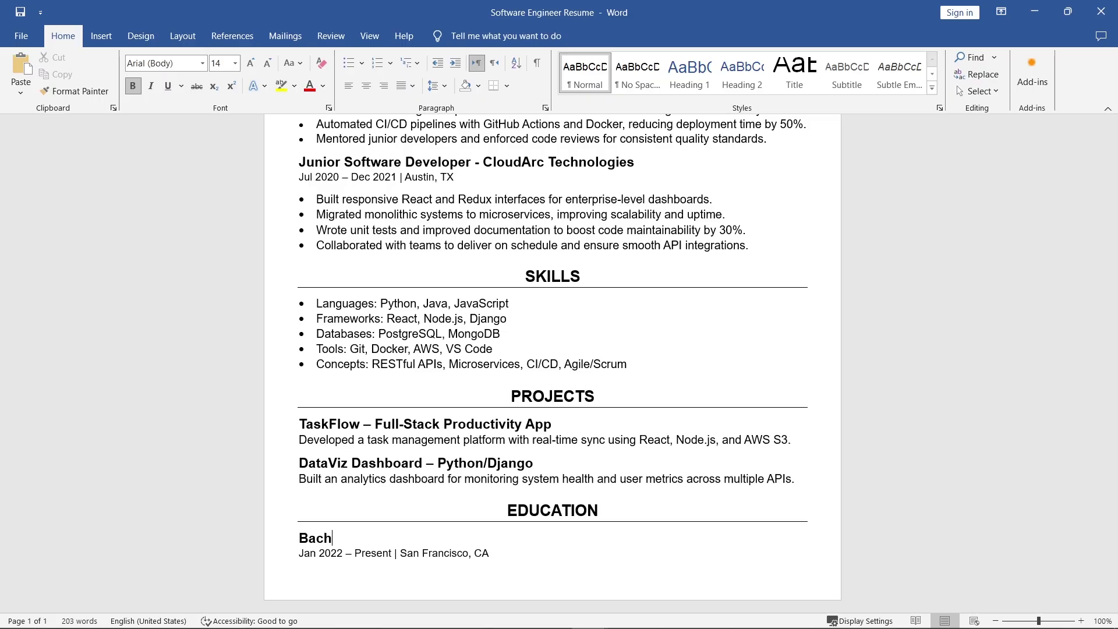
type("elor of Science in ")
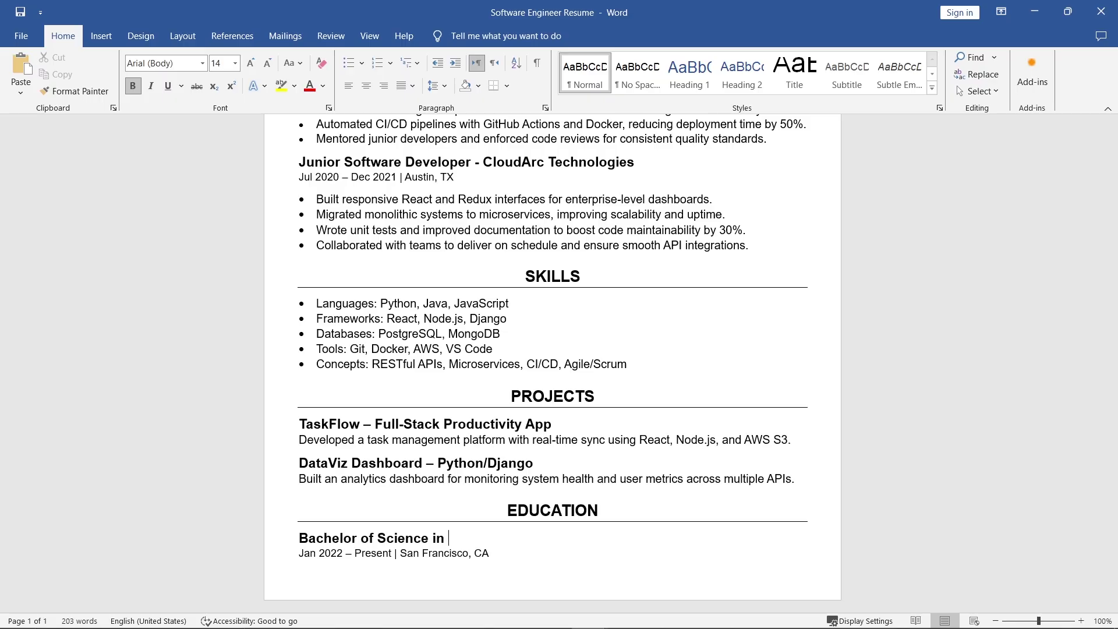
type("Computer Science")
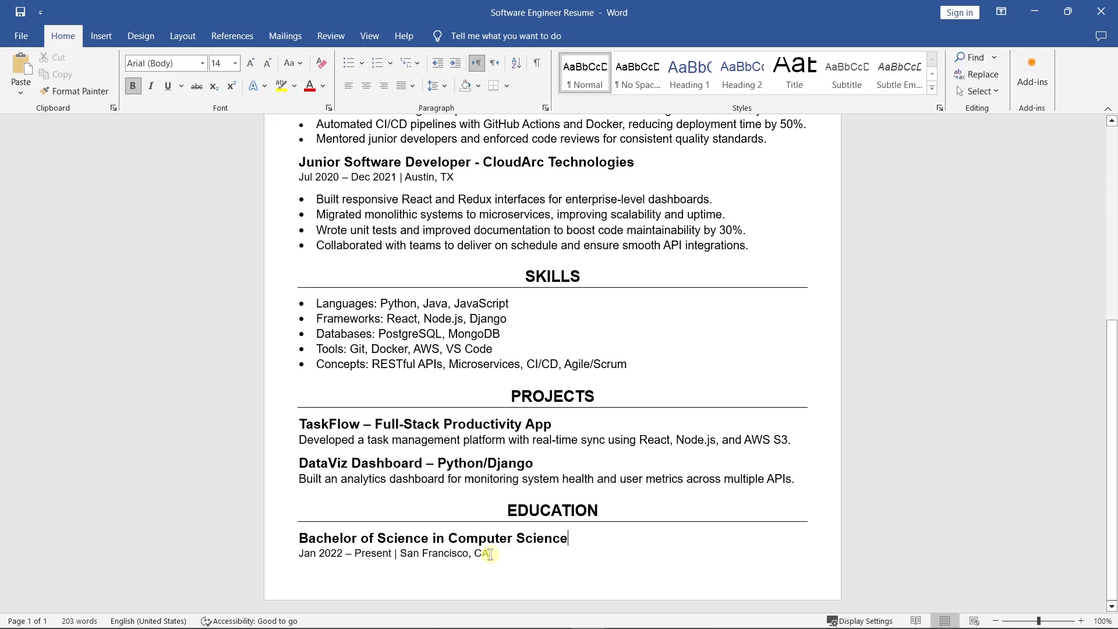
left_click_drag(494, 555, 281, 554)
type("University")
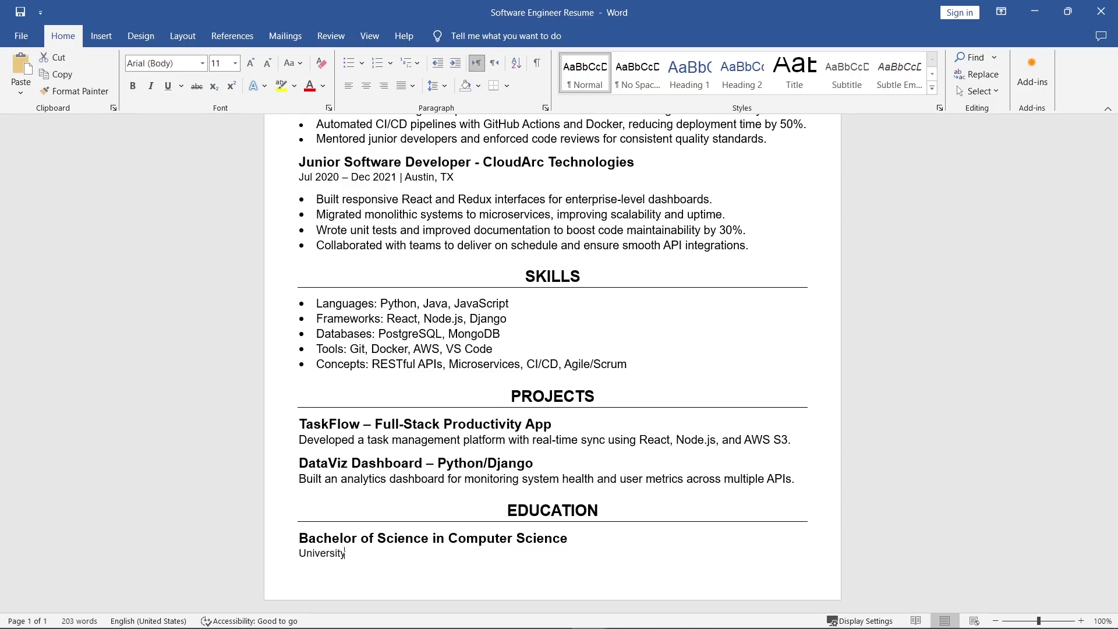
type(" of Texas at Austin - 2020")
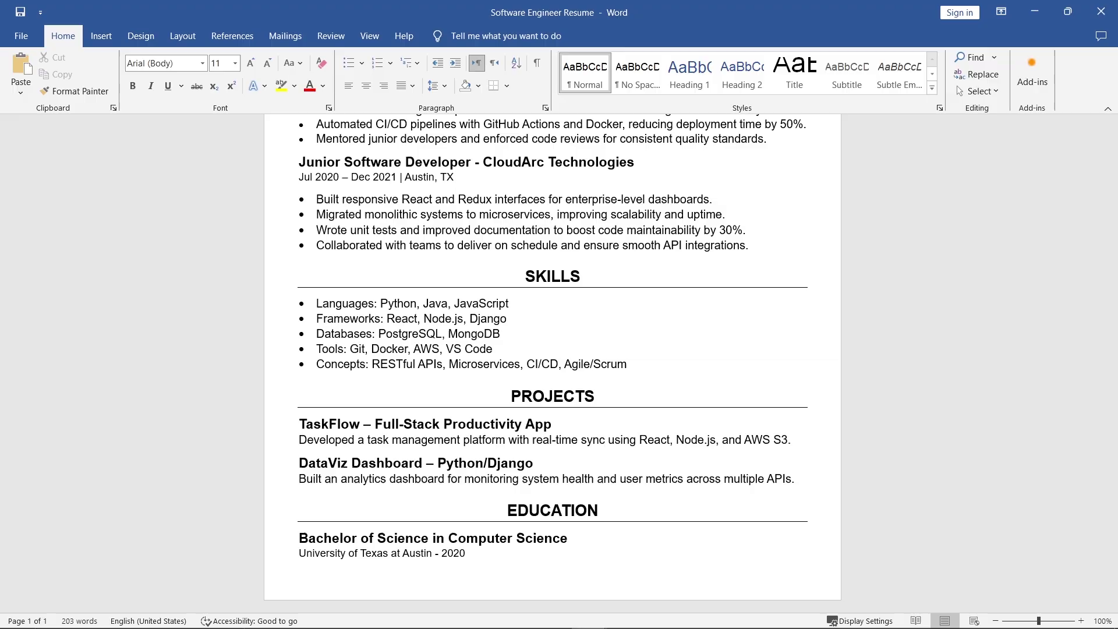
Step: Zoom out to 60% so the resume shows from the name header to Education
scroll(278, 560, "down", 3, "ctrl")
scroll(278, 560, "down", 1, "ctrl")
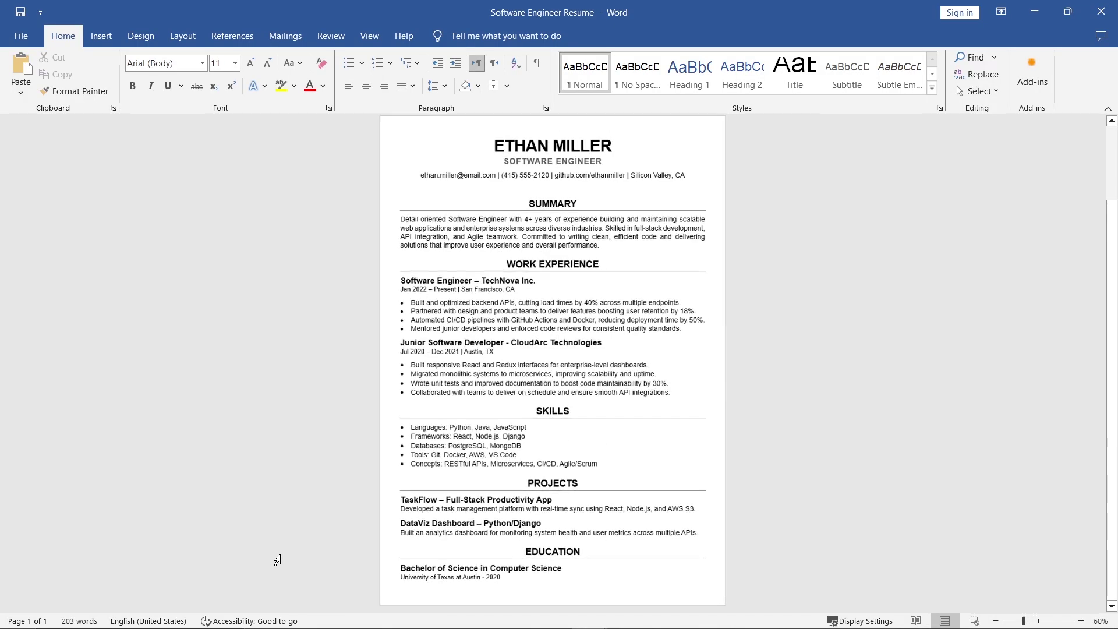